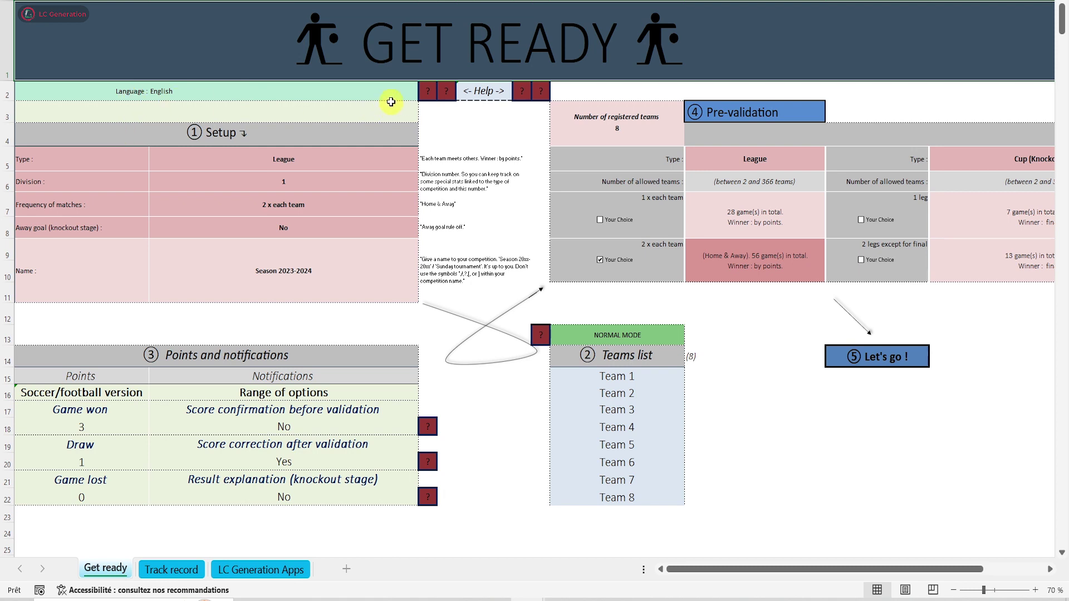
Step: Set the workbook's language to Español
click(409, 94)
click(423, 94)
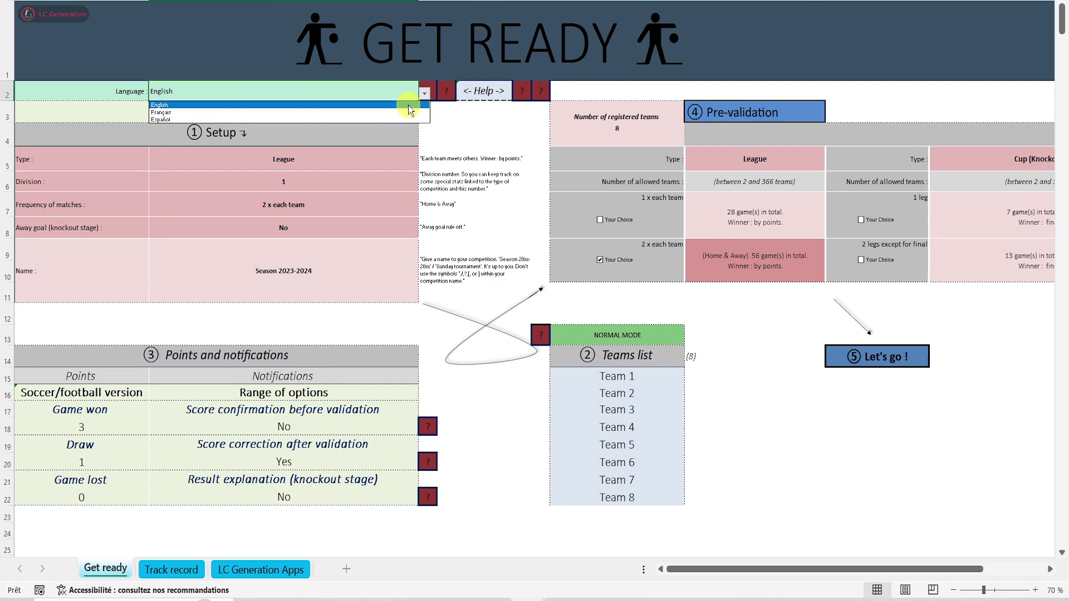
click(399, 118)
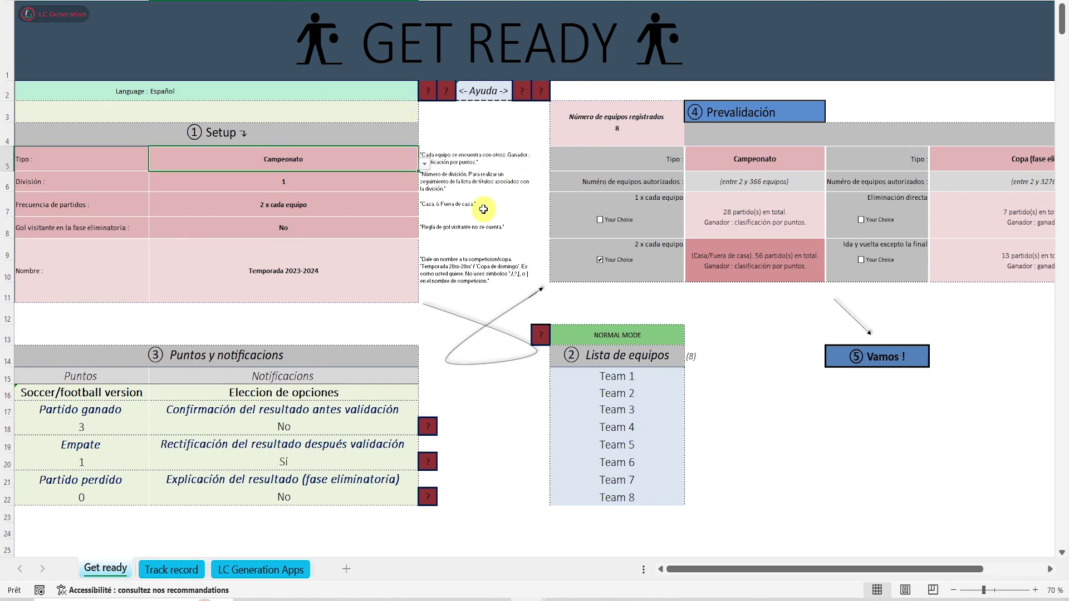
Step: Switch the workbook's language to Français
click(398, 97)
click(429, 92)
click(389, 109)
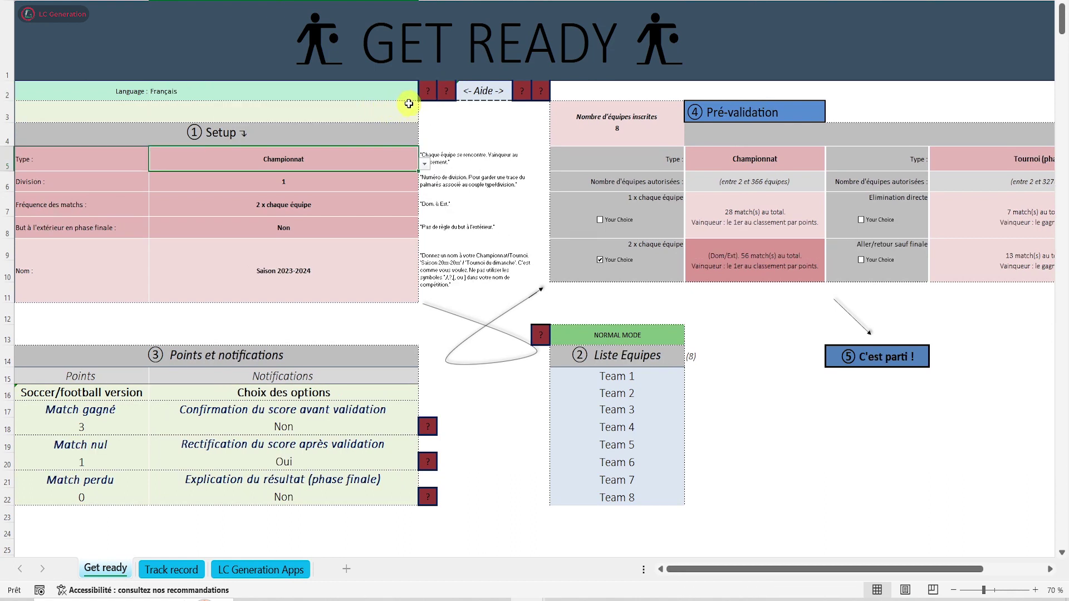
Step: Set the workbook's language to English
click(396, 97)
click(425, 94)
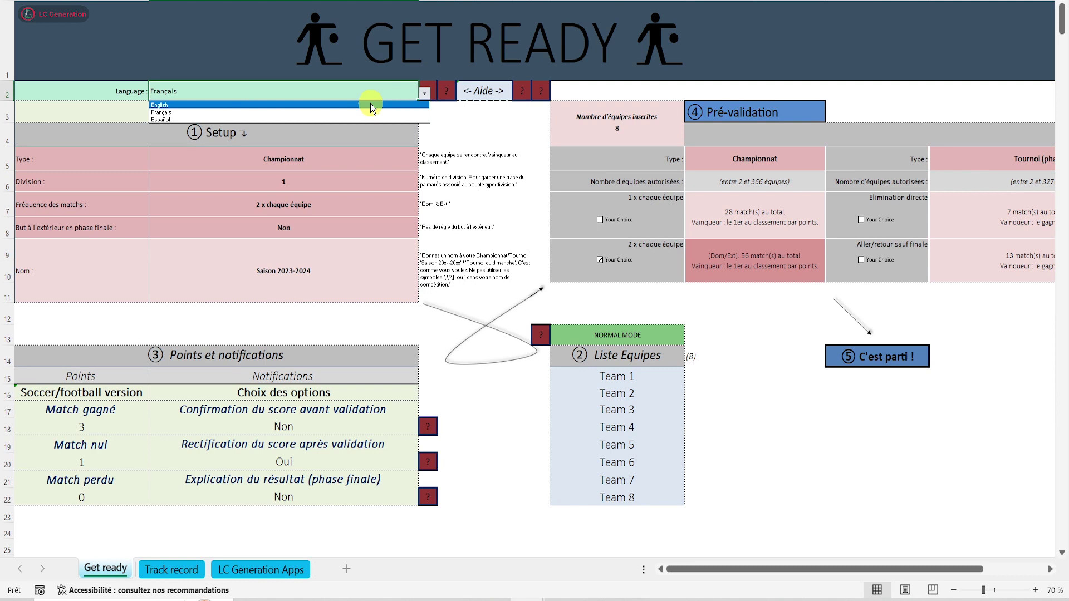
click(371, 103)
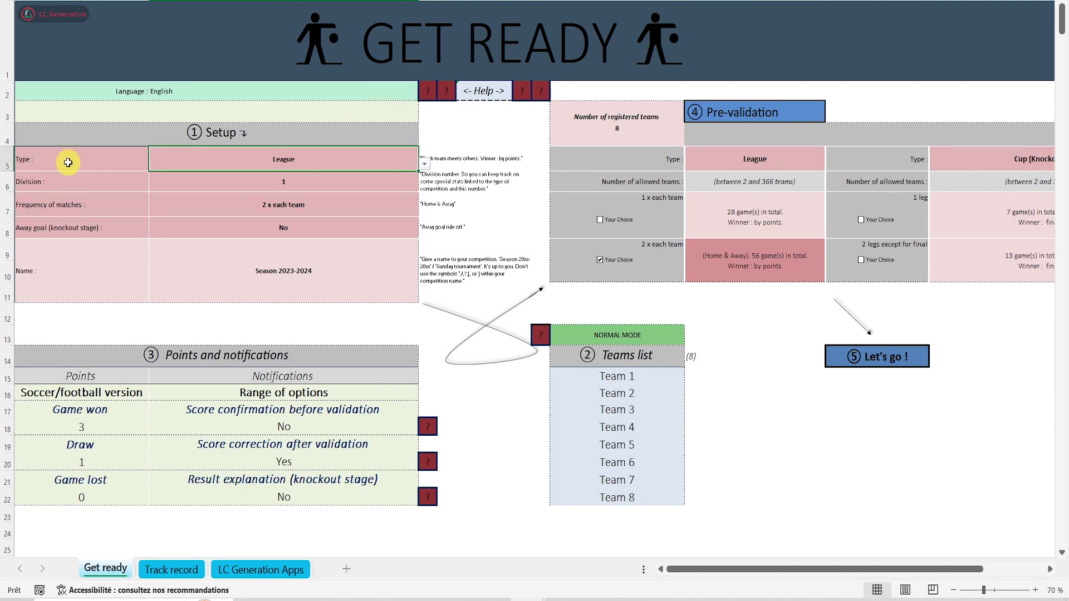
Step: In the Setup section, choose League as the competition type and 1 as the division
click(426, 166)
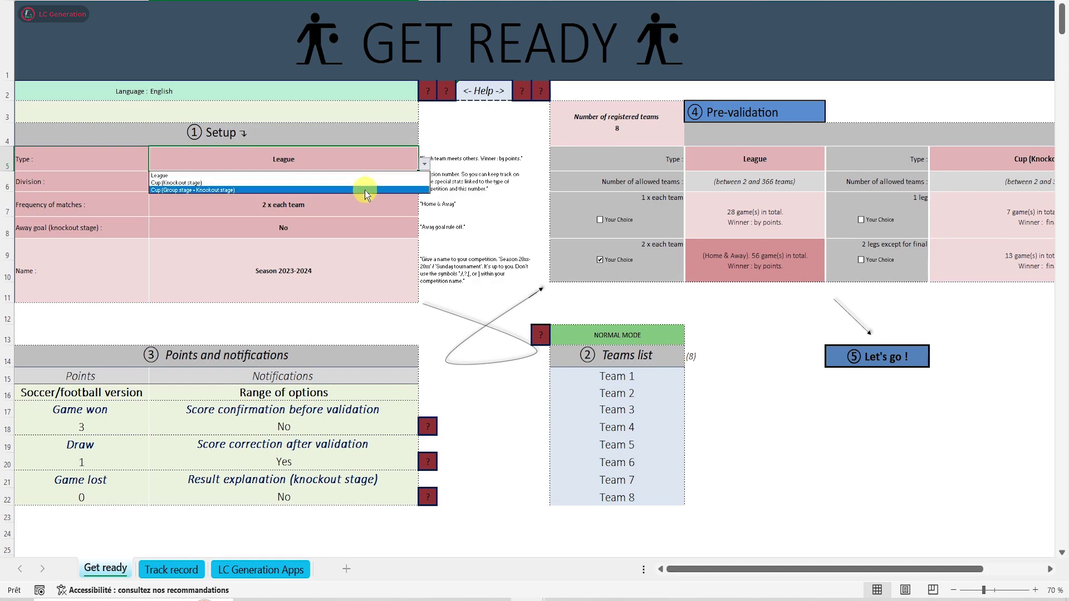
click(319, 175)
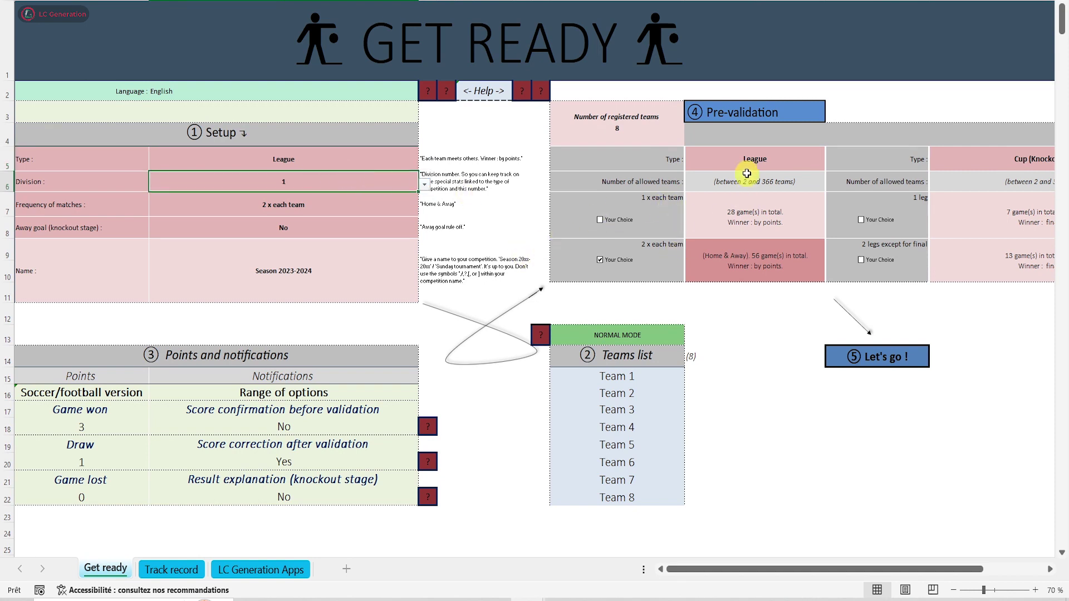
drag(743, 571, 685, 573)
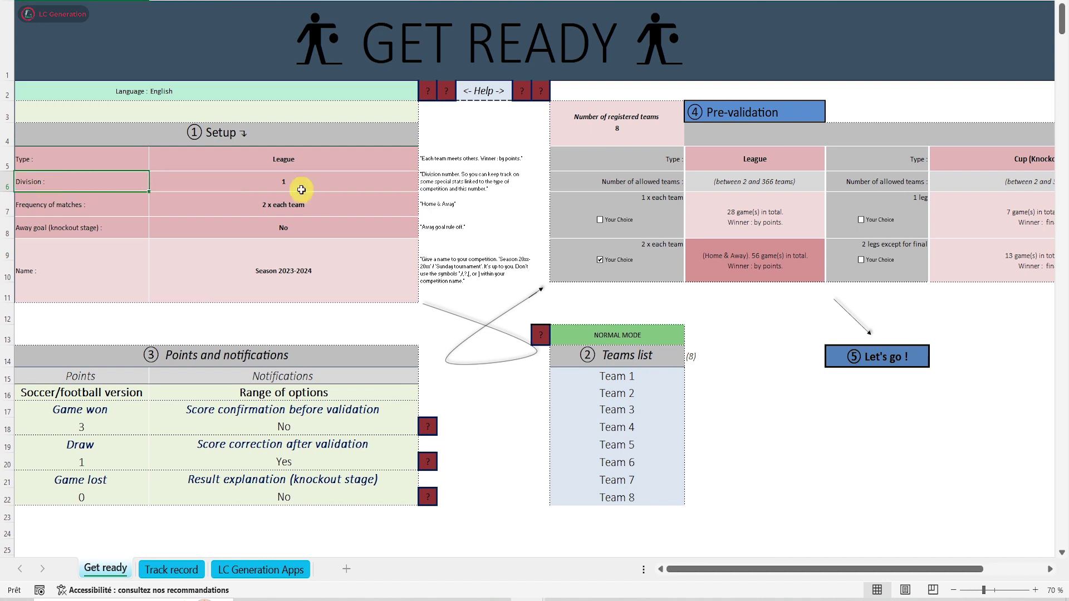
click(424, 184)
drag(424, 210, 423, 247)
click(396, 197)
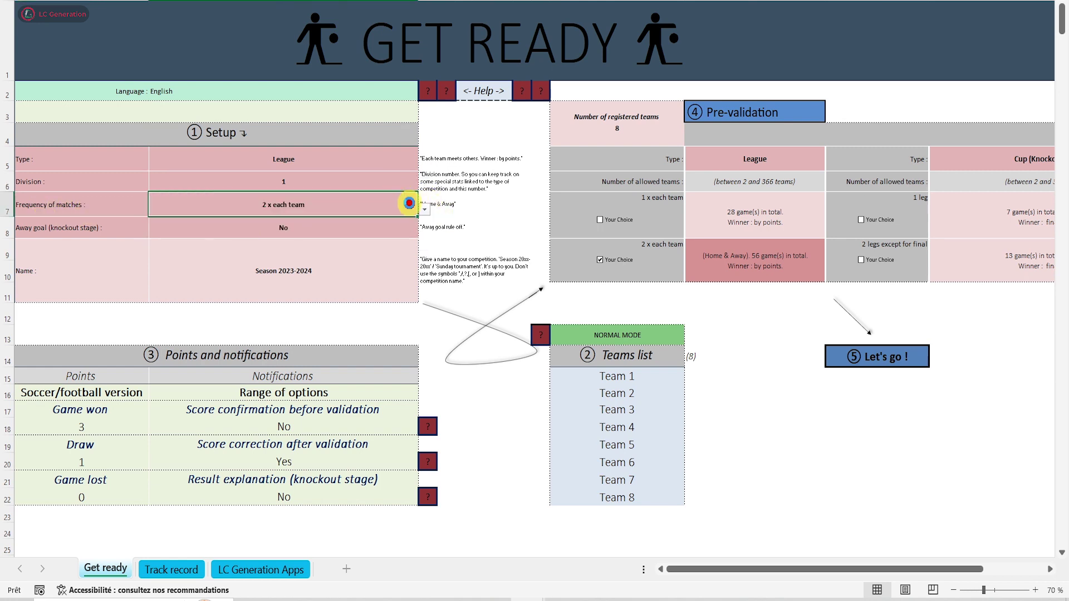
Step: Set the frequency of matches to 1 x each team and name the competition League 2024 2025
click(424, 209)
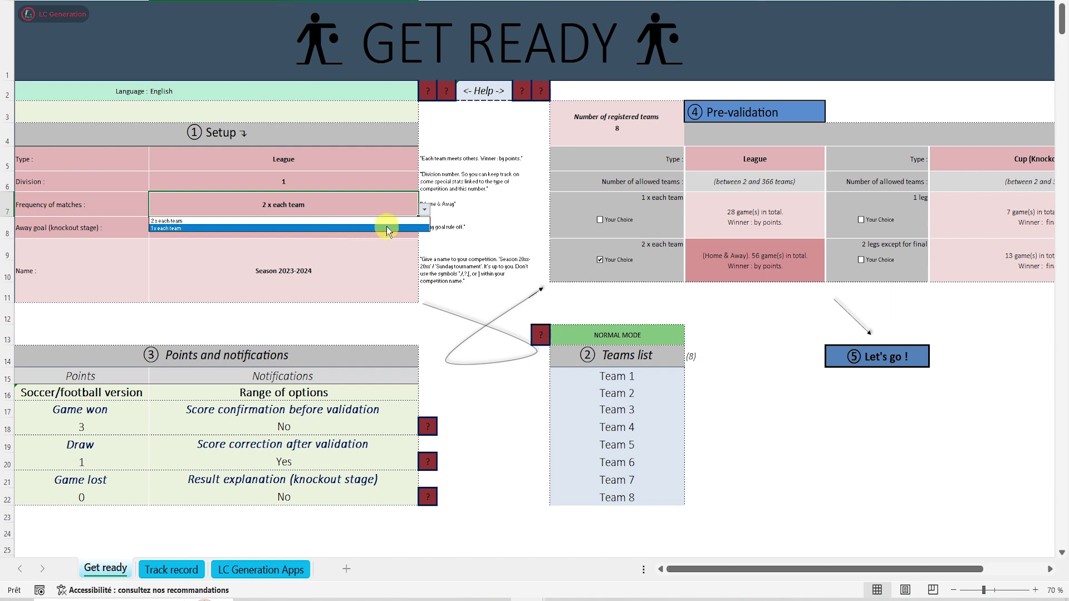
click(193, 229)
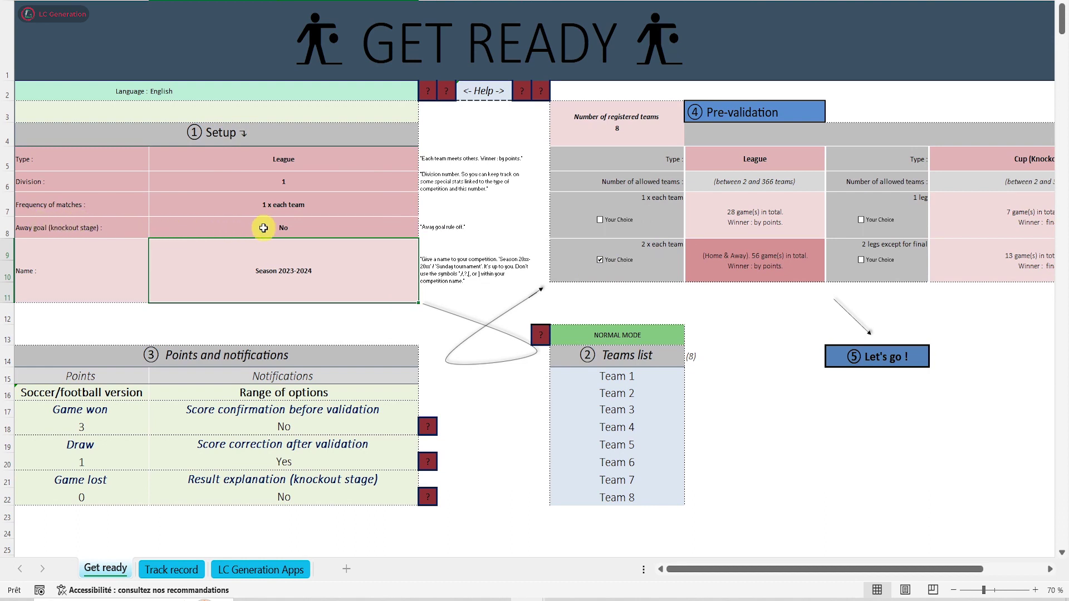
click(65, 281)
click(353, 270)
text(League)
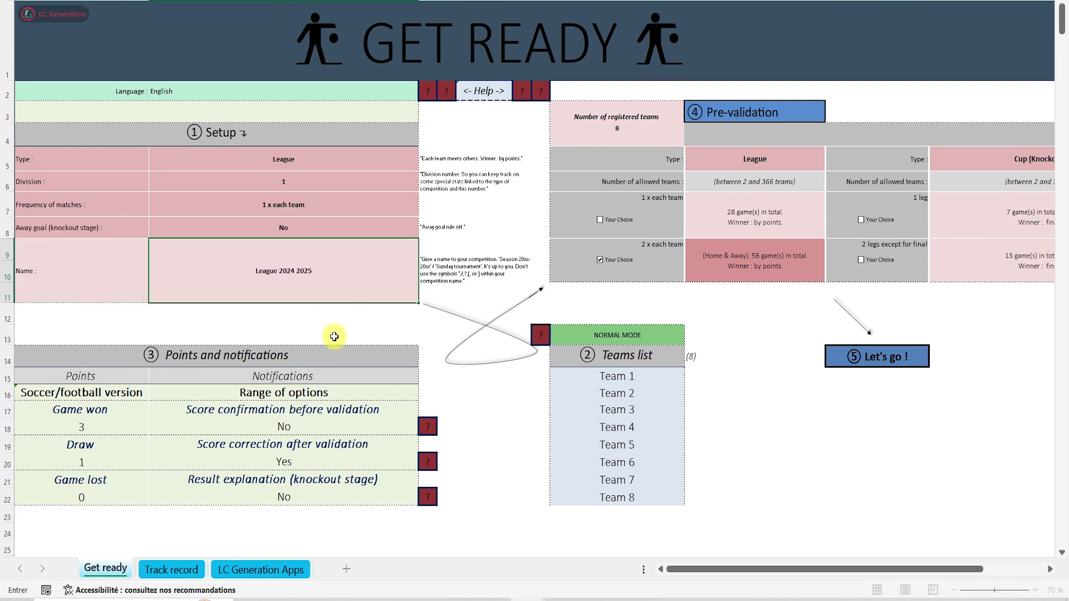
key(Return)
Step: Examine the available point values for game won, draw and game lost, and the Notifications section beside them
click(86, 378)
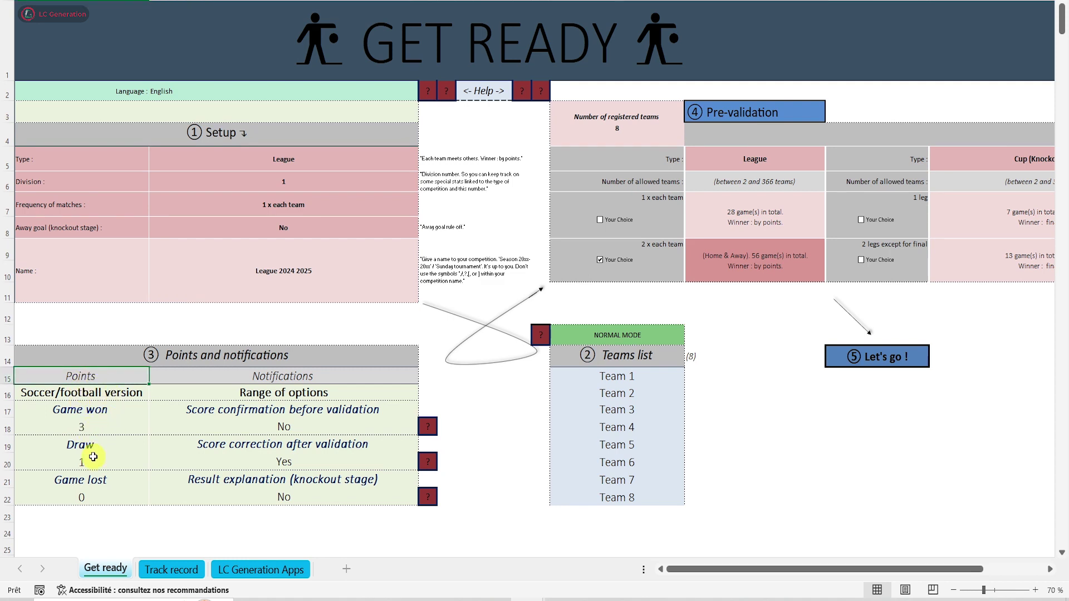
click(128, 425)
click(154, 428)
click(146, 488)
click(142, 464)
click(152, 465)
click(145, 502)
click(145, 497)
click(155, 498)
click(143, 430)
click(155, 427)
click(119, 443)
click(125, 460)
click(155, 463)
click(129, 476)
click(231, 363)
click(235, 370)
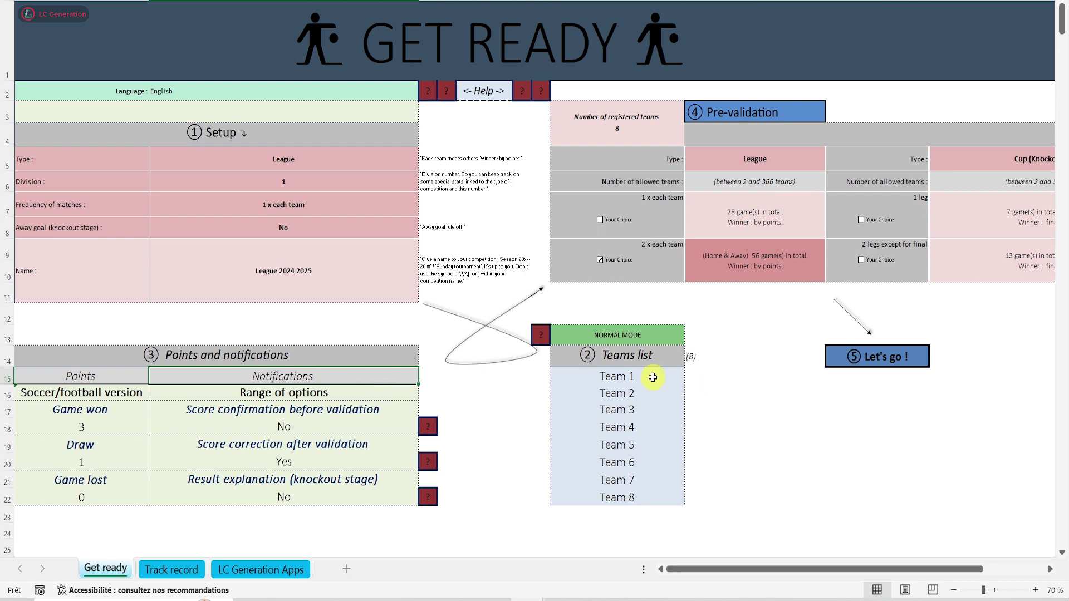
Step: Clear the placeholder names Team 1 to Team 8 from the Teams list
drag(653, 378, 653, 497)
key(Delete)
click(740, 379)
Step: Enter Arsenal, Real Madrid, PSG, Man City and Liverpool as the entries of the Teams list
click(657, 377)
text(Arsenal)
key(Return)
text(Real Madrid)
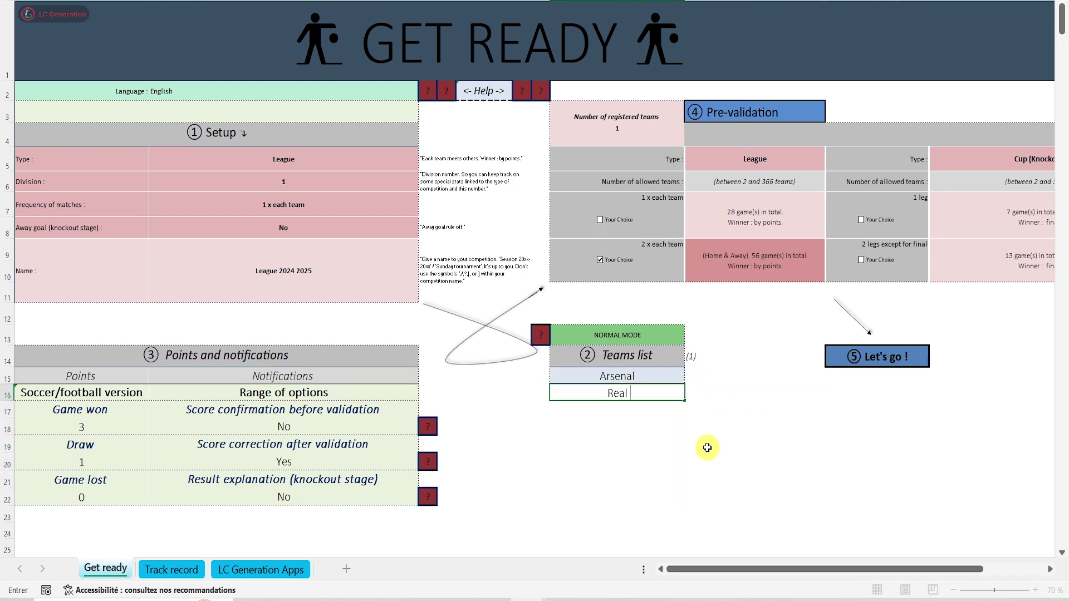
key(Return)
text(PSG)
key(Return)
text(Man City)
key(Return)
text(Liverpool)
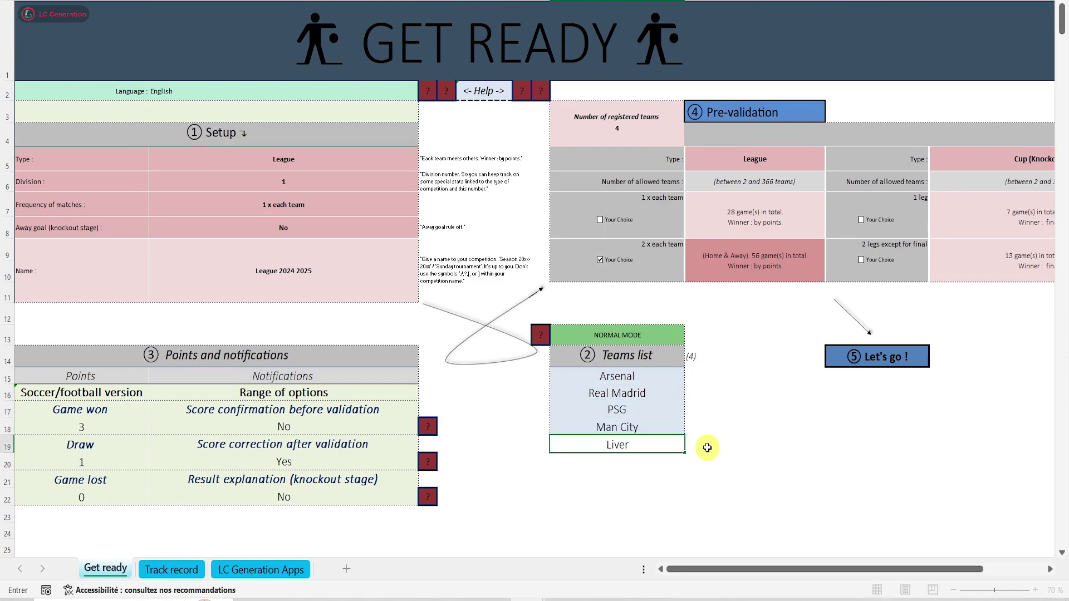
key(Return)
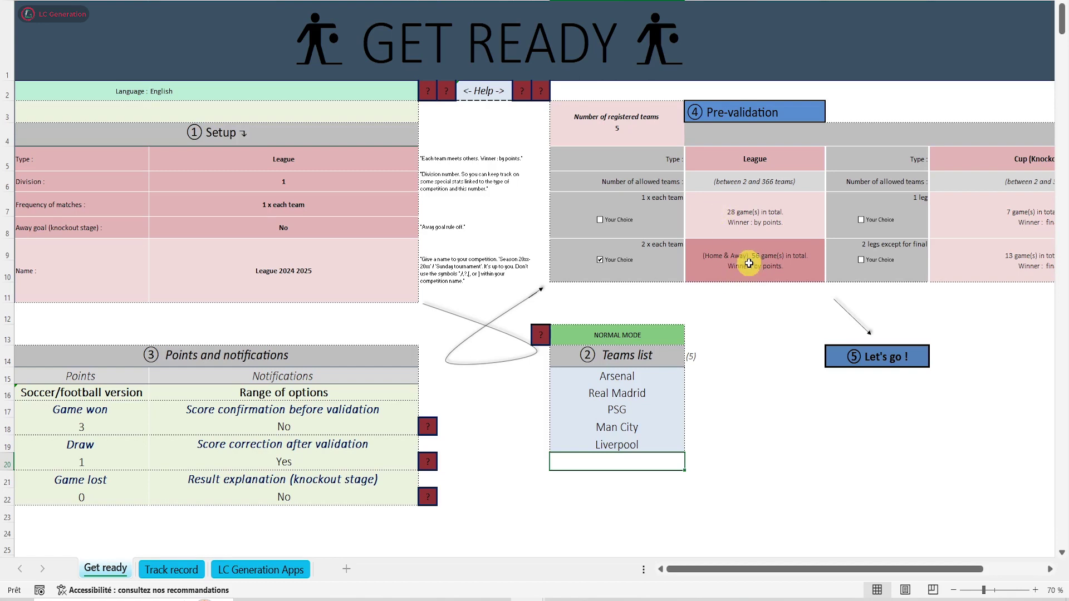
Step: Run the pre-validation and create the league sheet in the 1 x each team format
click(726, 114)
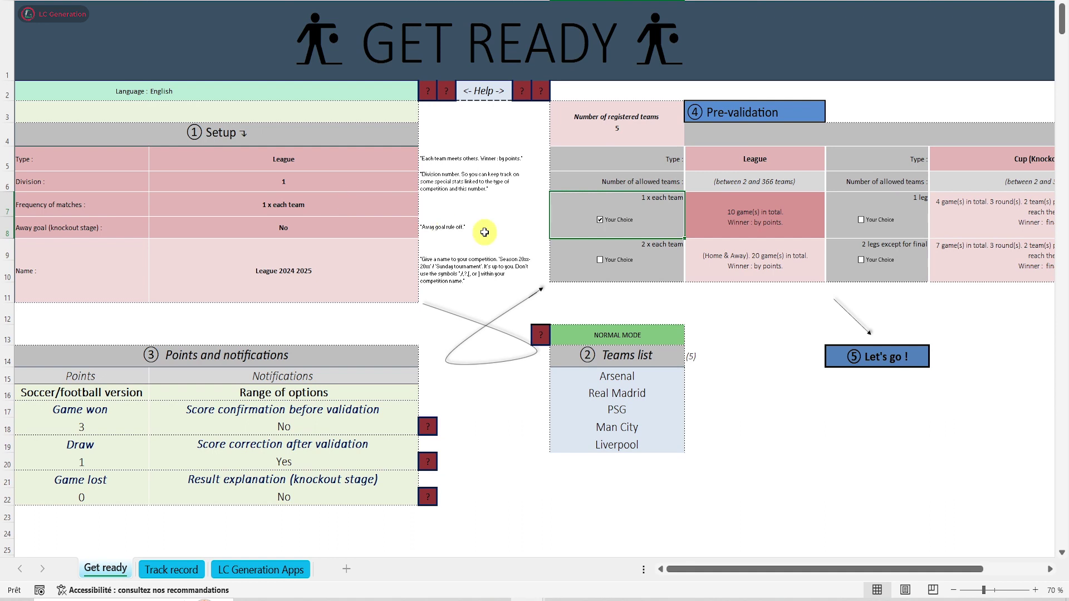
click(870, 357)
click(582, 498)
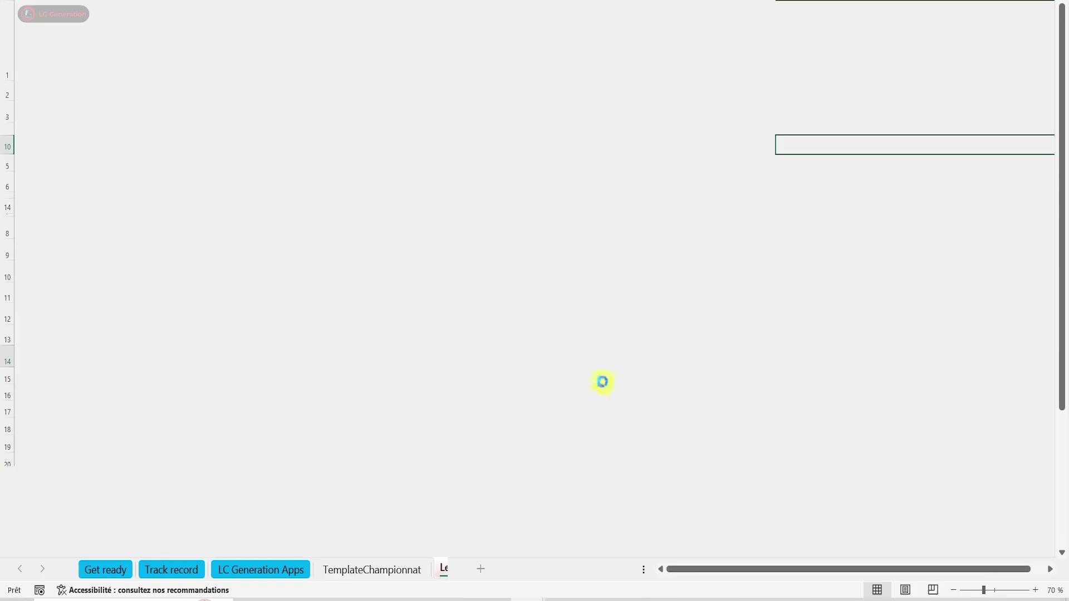
click(648, 384)
click(650, 377)
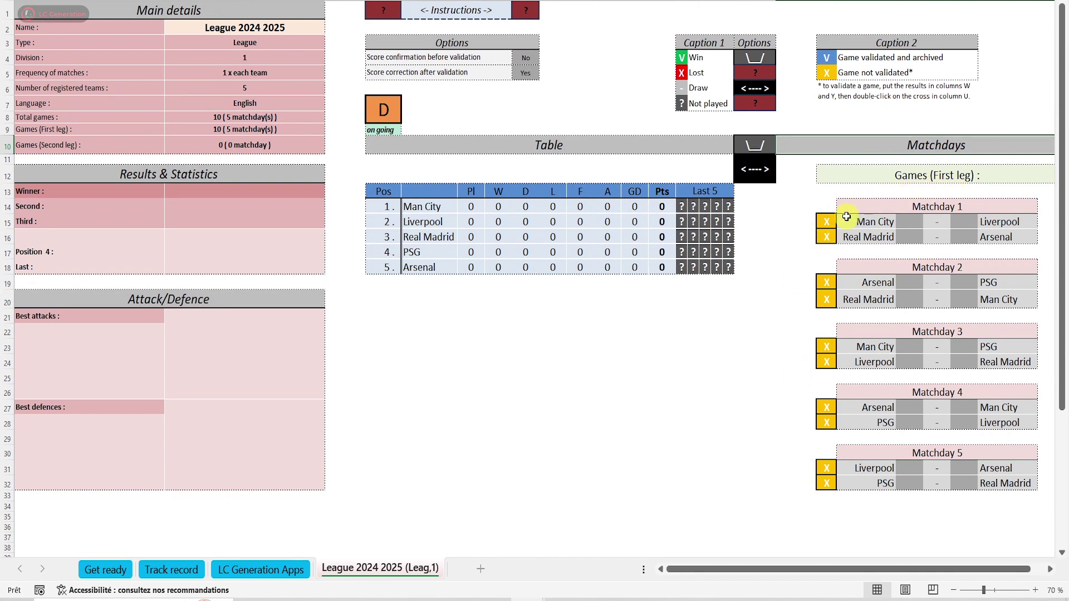
Step: Delete the ongoing 1 x each team league sheet
click(389, 115)
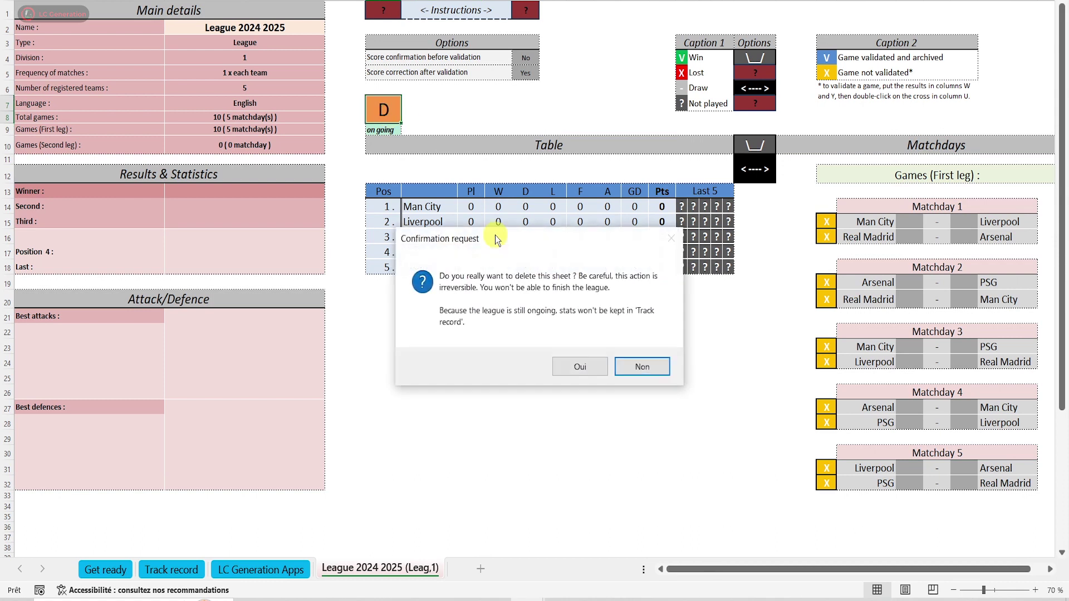
click(571, 366)
click(572, 353)
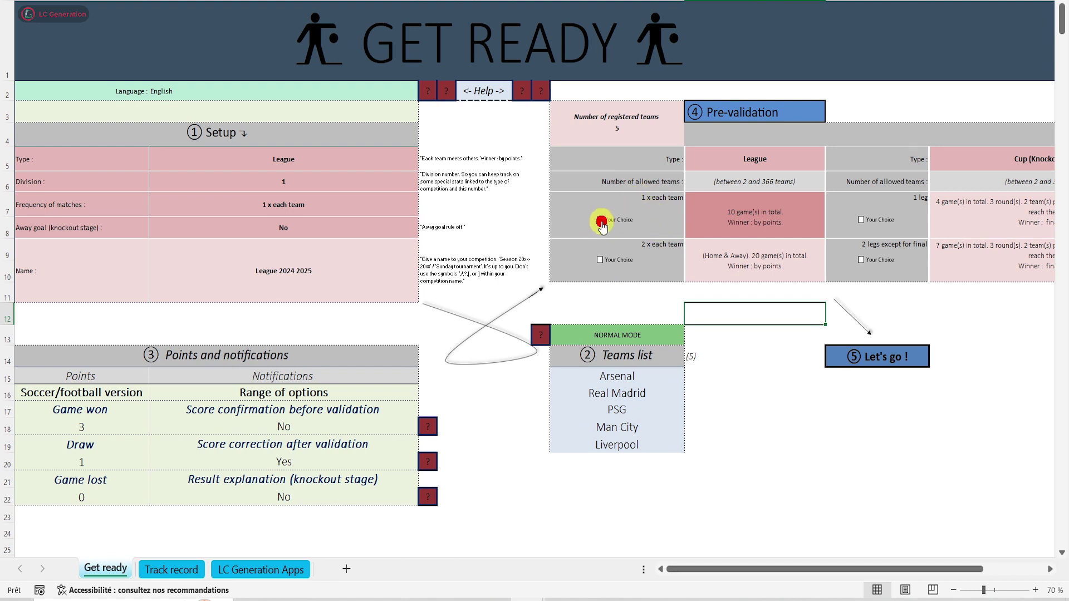
Step: Create the league in the 2 x each team format and review its first-leg and second-leg matchdays
click(608, 260)
click(846, 357)
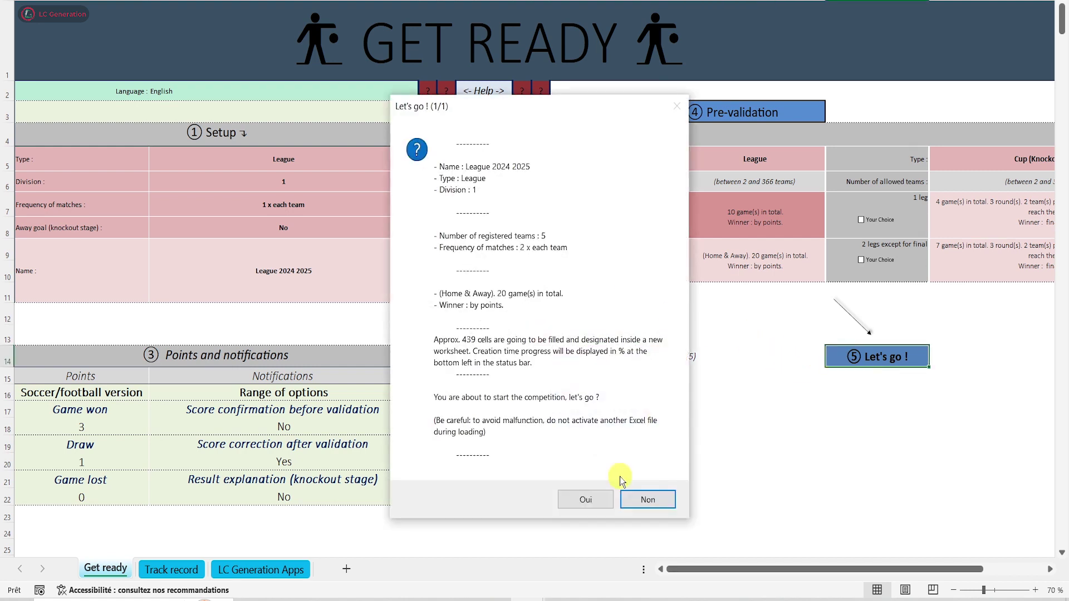
click(645, 499)
click(652, 377)
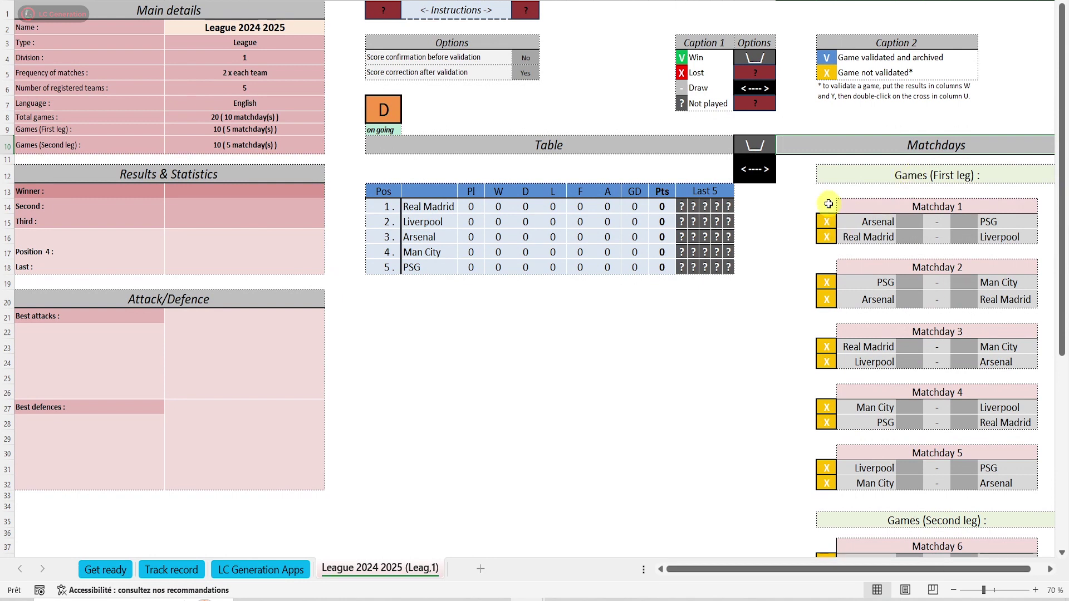
scroll(867, 340, down, 4)
scroll(867, 340, down, 3)
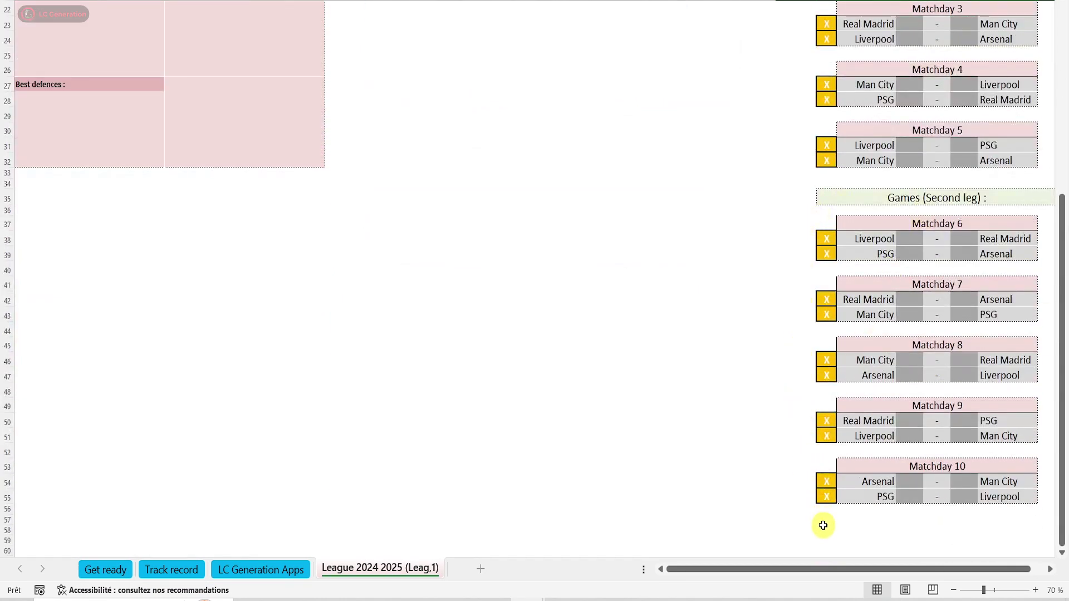
scroll(826, 239, up, 7)
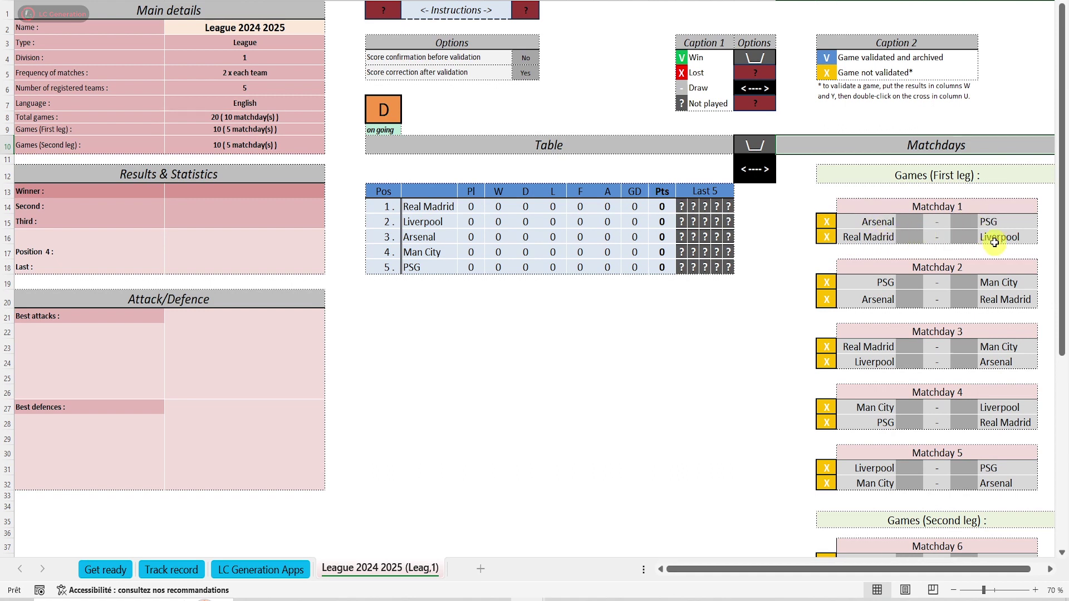
Step: Delete the ongoing 2 x each team league sheet
click(378, 98)
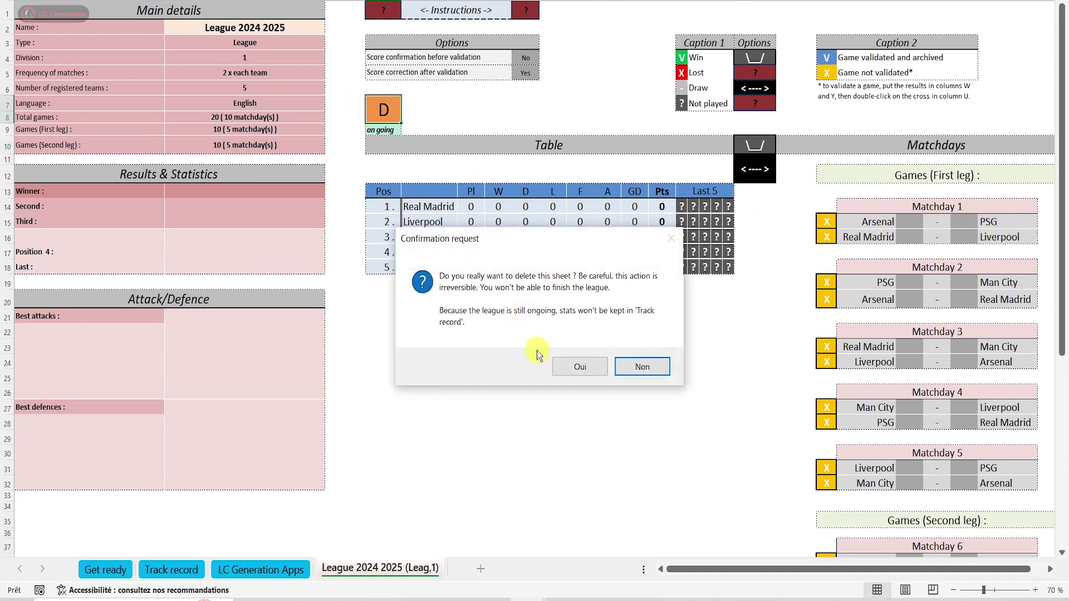
click(573, 365)
click(589, 359)
Step: Create the League 2024 2025 sheet again with 2 x each team to get a new draw
click(880, 359)
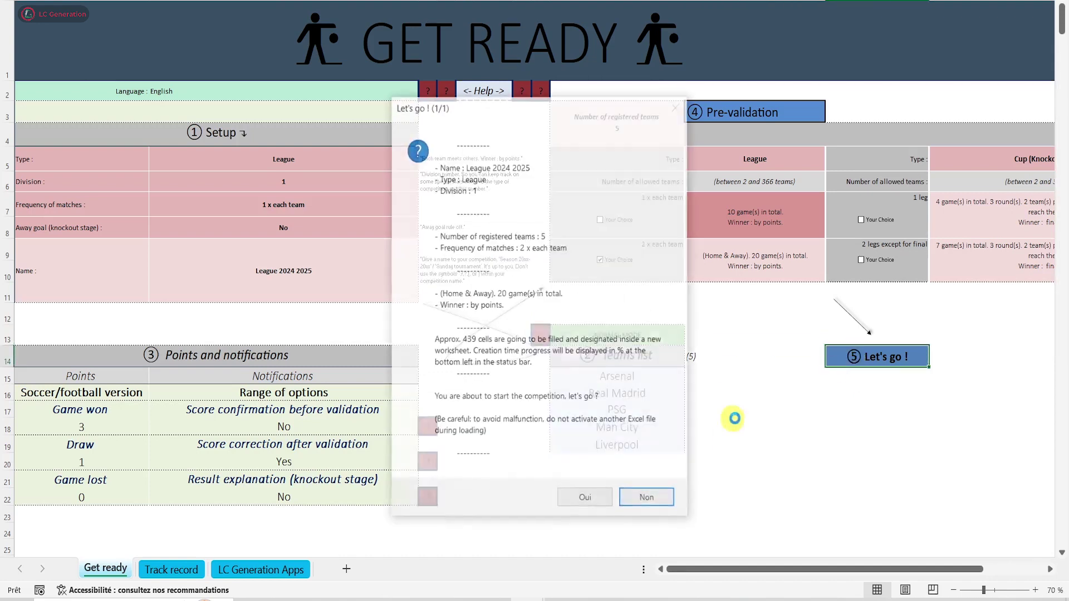
click(603, 497)
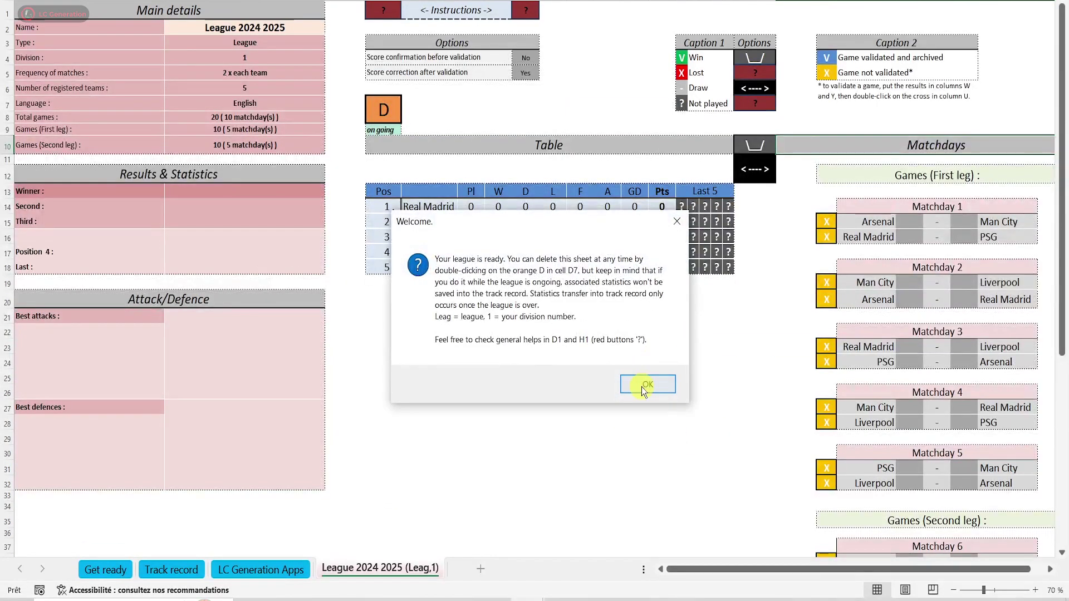
click(654, 385)
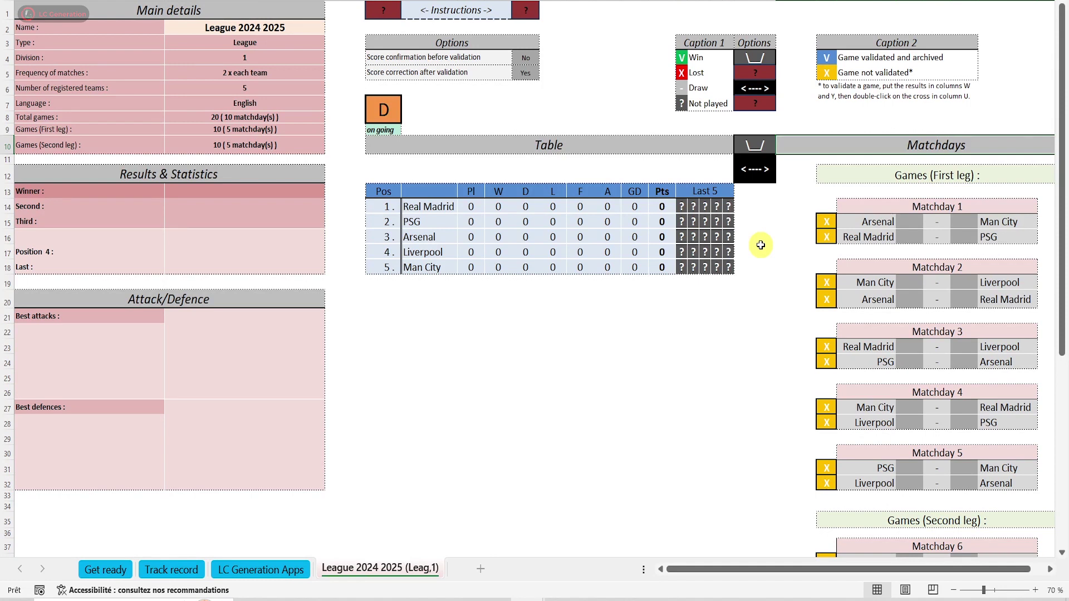
Step: Mark Liverpool in the league table and replace it with the unregistered team Barcelona
click(742, 251)
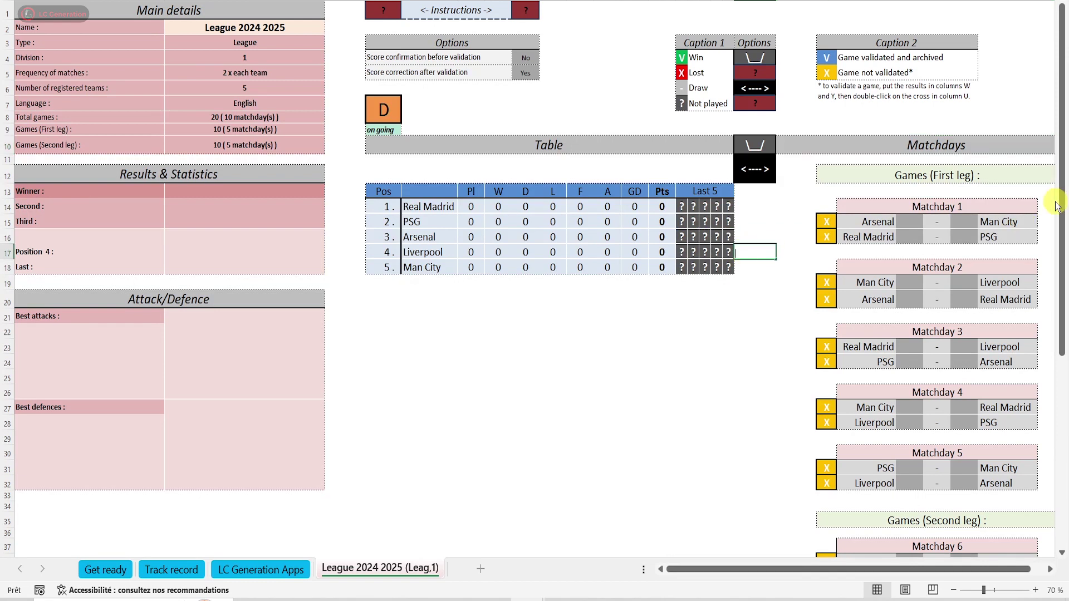
click(756, 146)
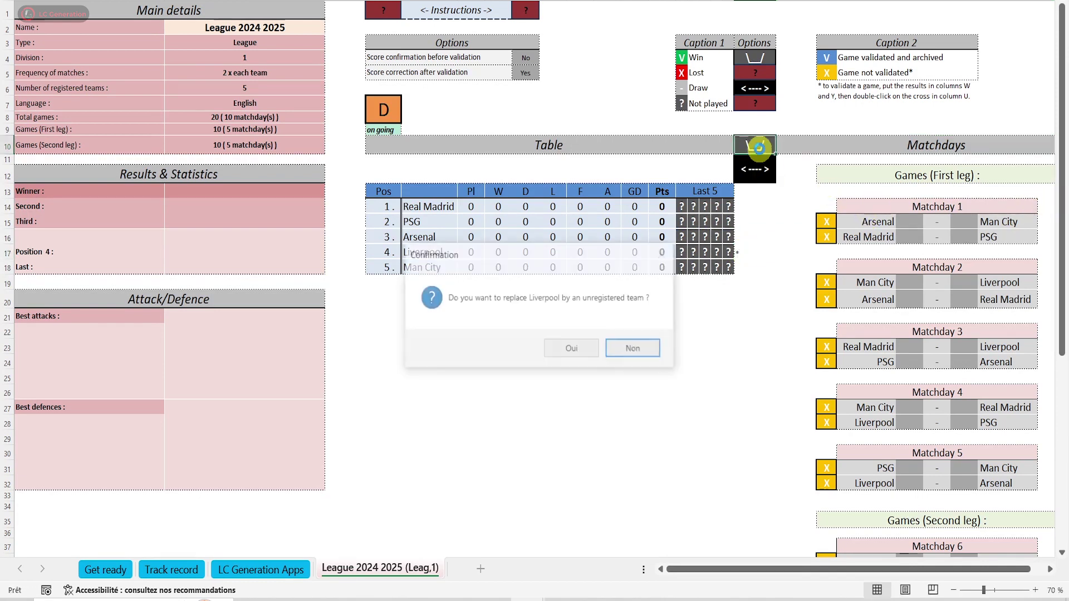
click(573, 349)
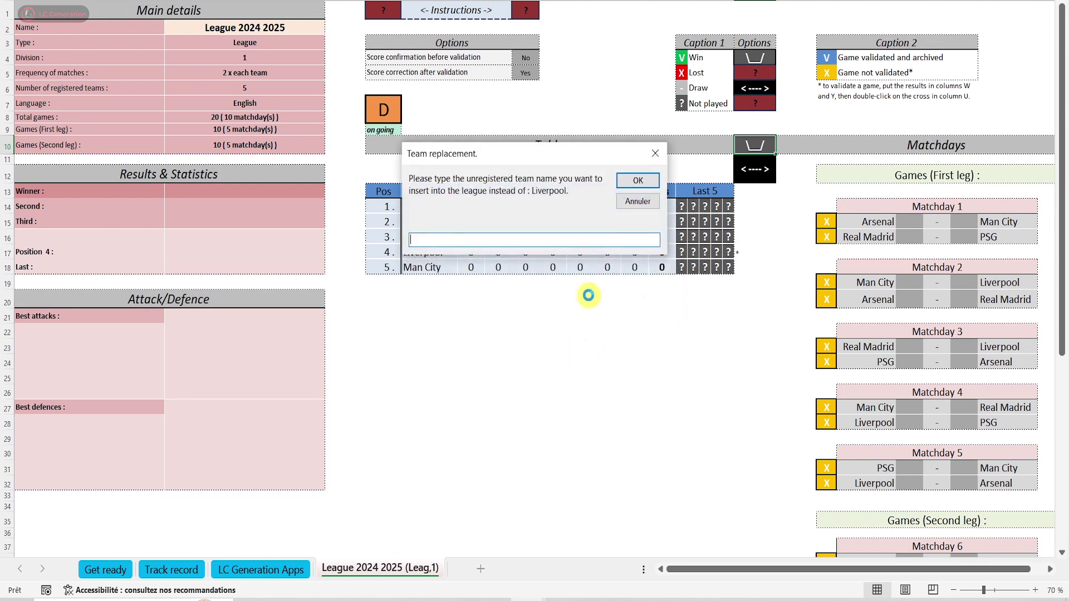
text(Barcelona)
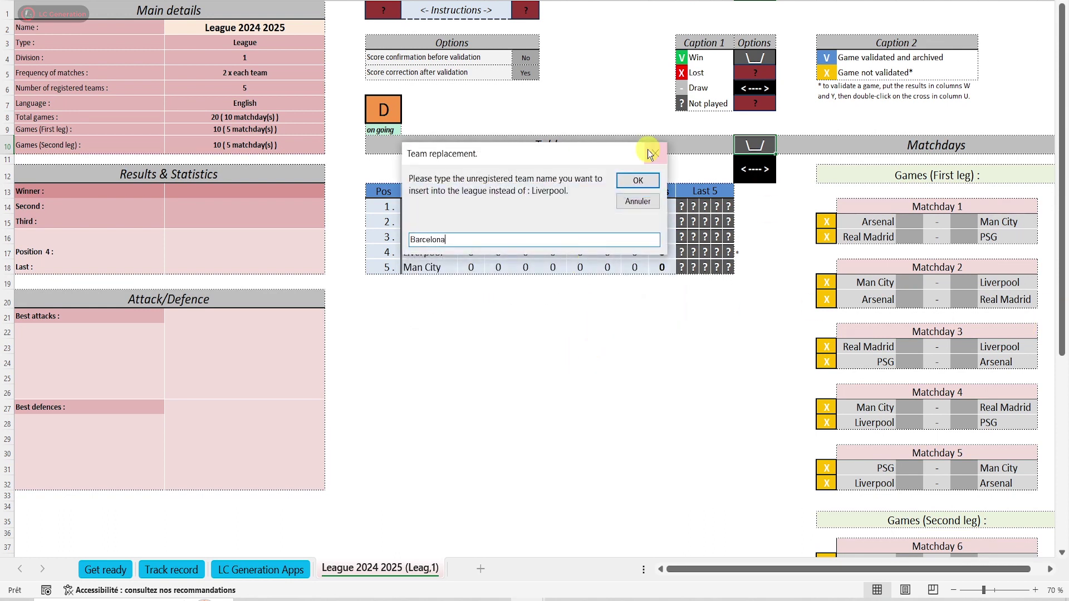
click(638, 180)
click(647, 349)
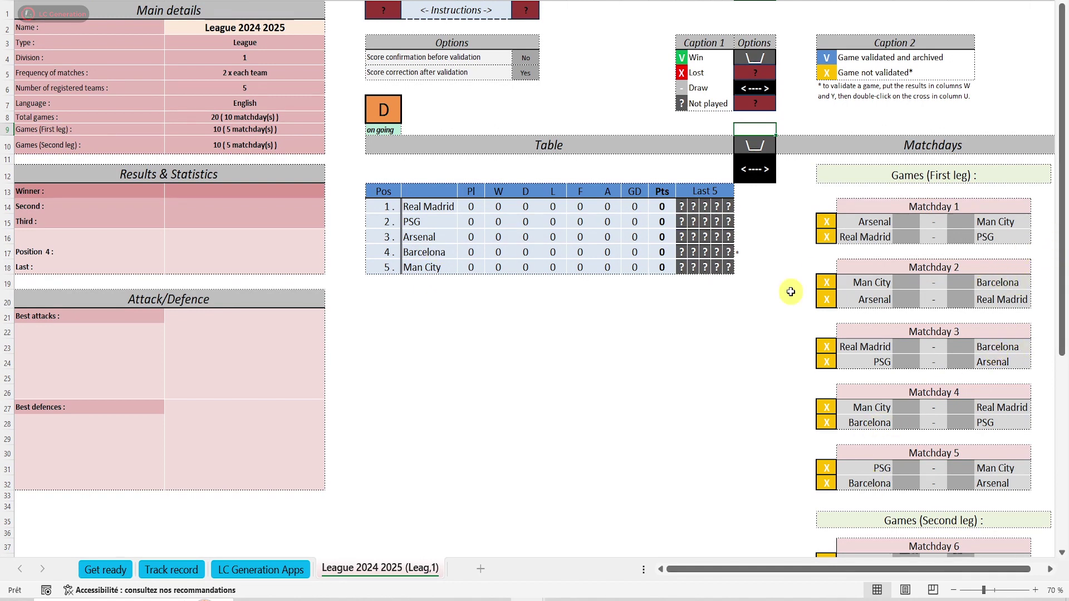
Step: Enter the Matchday 3 scores Real Madrid 1-0 Barcelona and PSG 2-2 Arsenal, and validate both games
click(907, 347)
text(1)
key(Tab)
text(0)
key(Down)
text(2)
key(Left)
key(Left)
text(2)
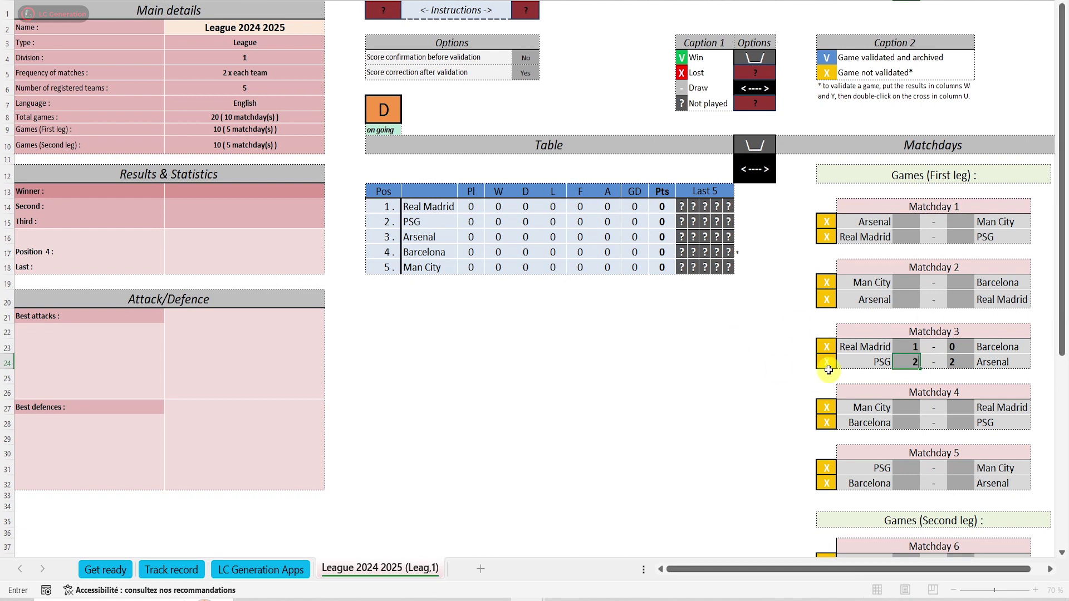
double_click(828, 349)
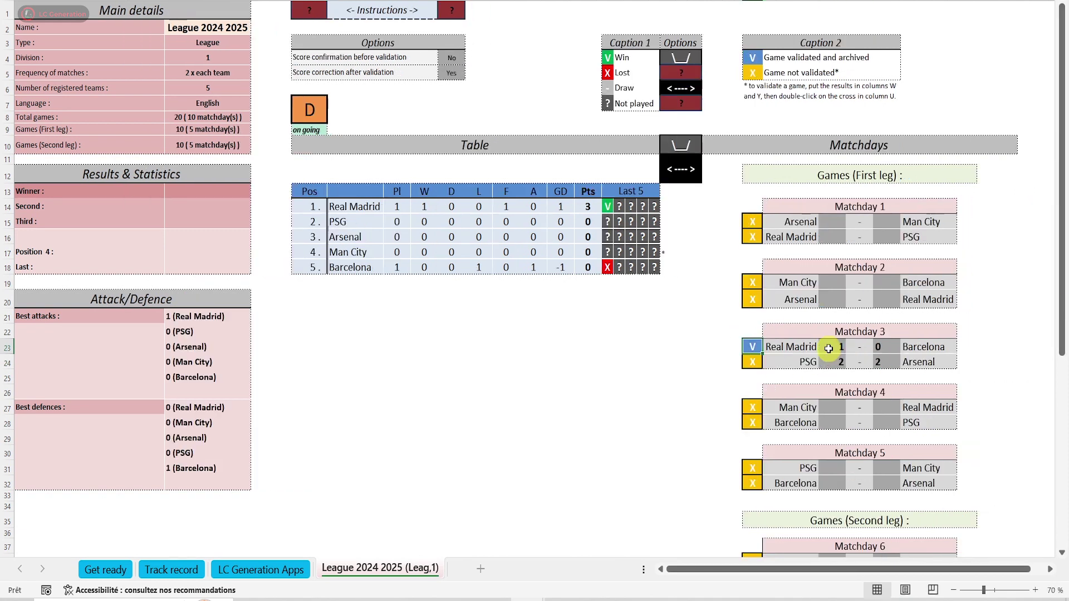
double_click(760, 361)
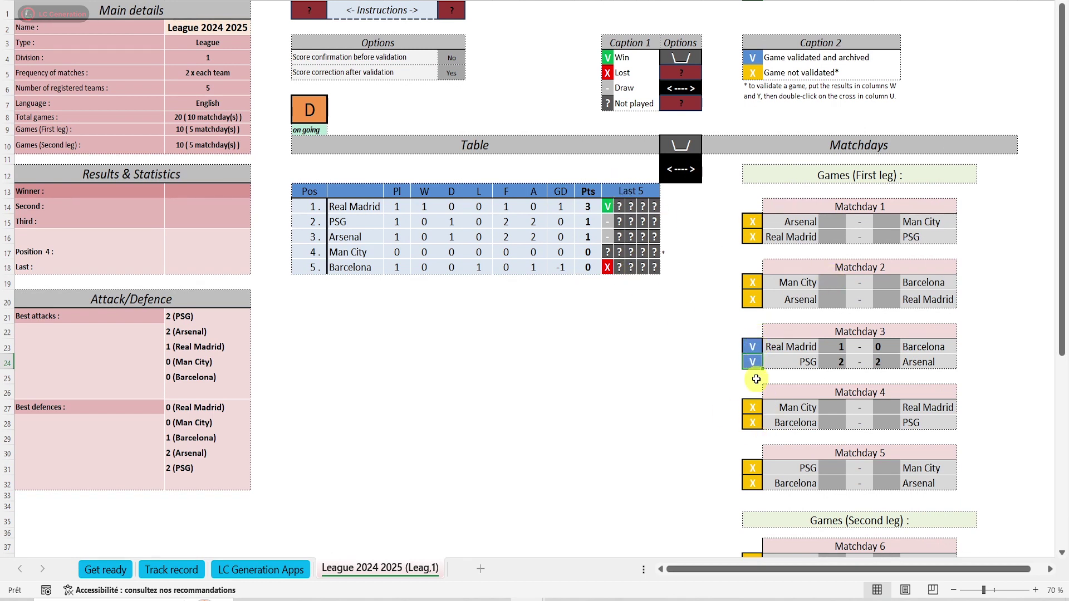
Step: Enter Real Madrid 1-2 PSG in Matchday 1, validate the game and dismiss the end-of-competition message
scroll(769, 382, down, 13)
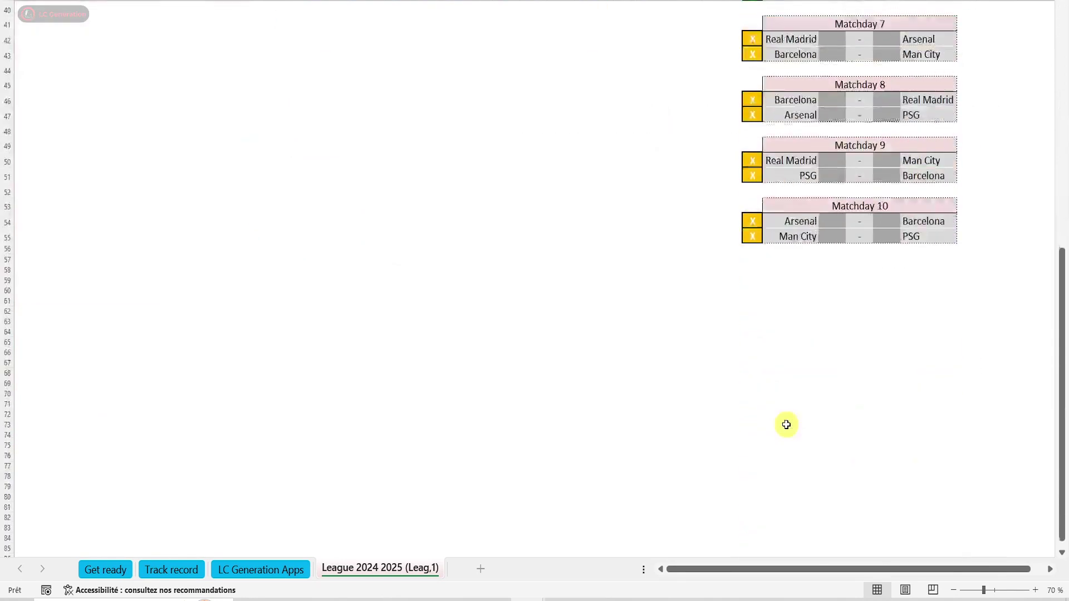
click(843, 236)
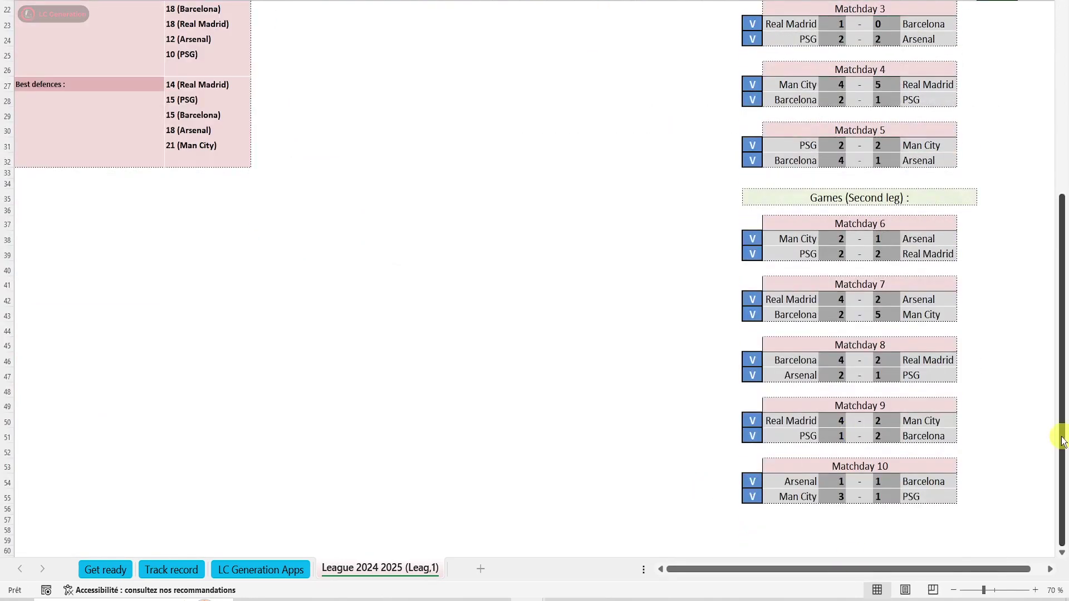
scroll(1011, 437, up, 6)
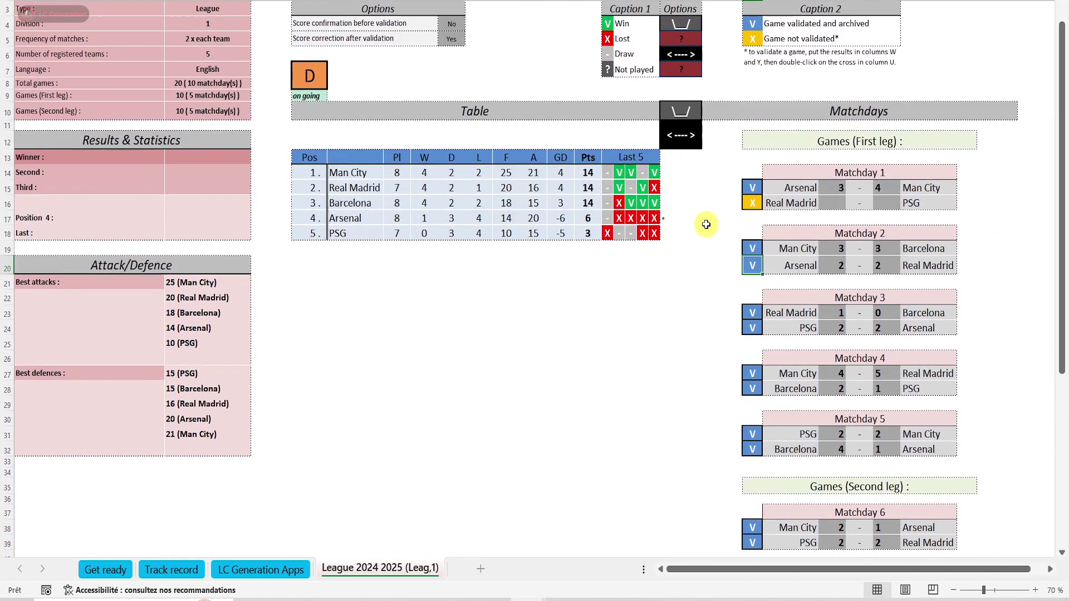
click(833, 205)
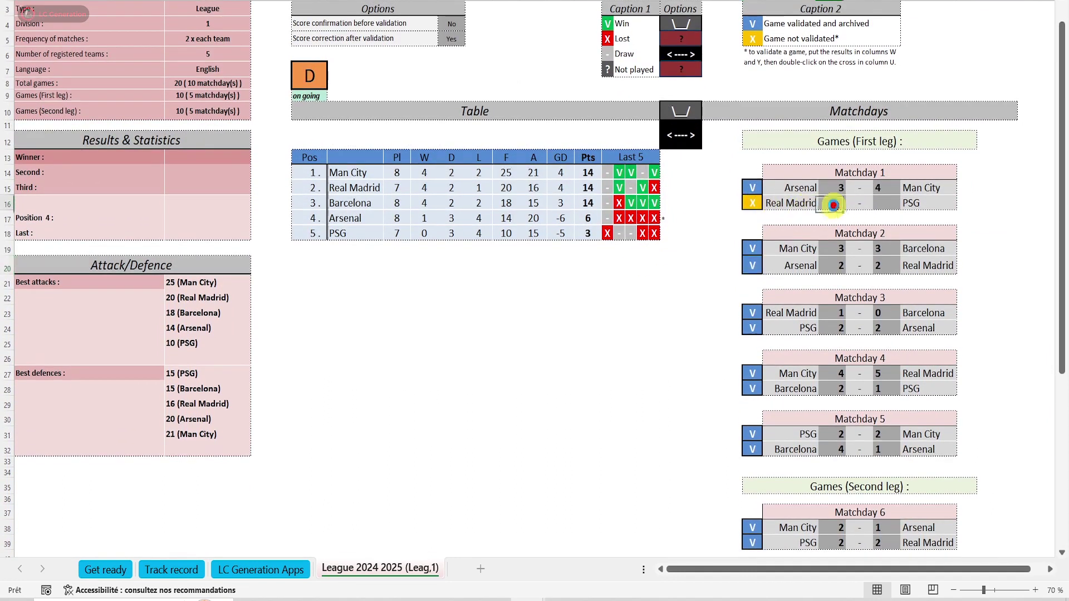
text(1)
key(Tab)
text(2)
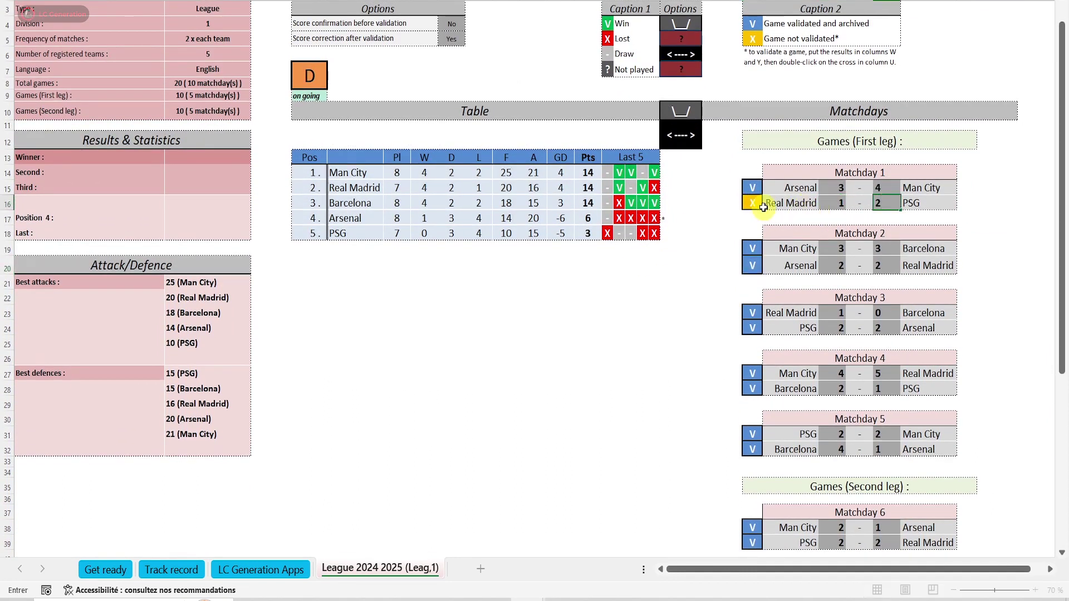
double_click(755, 207)
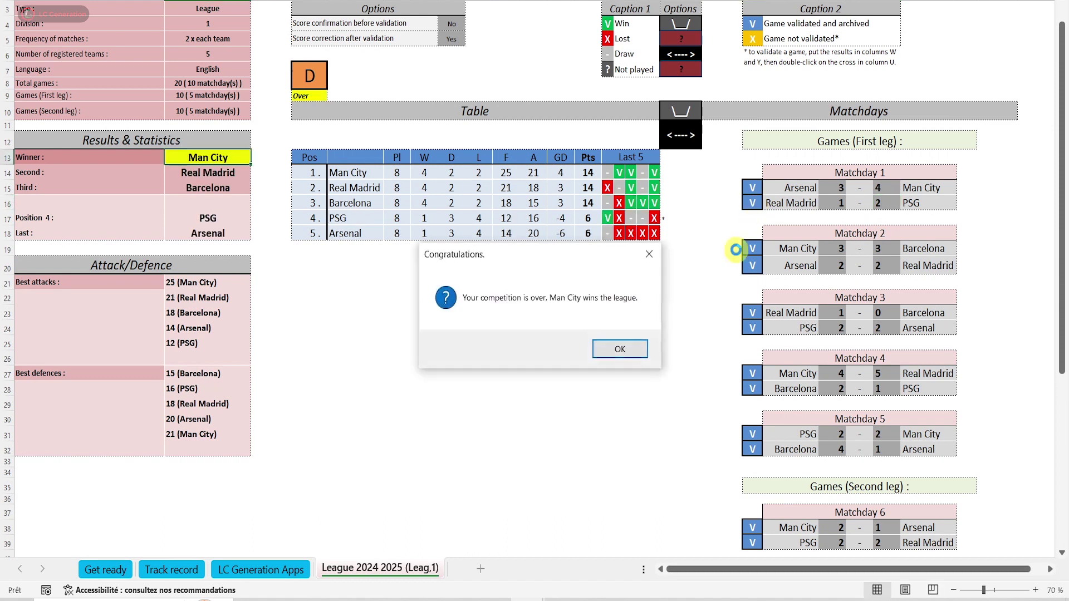
click(621, 346)
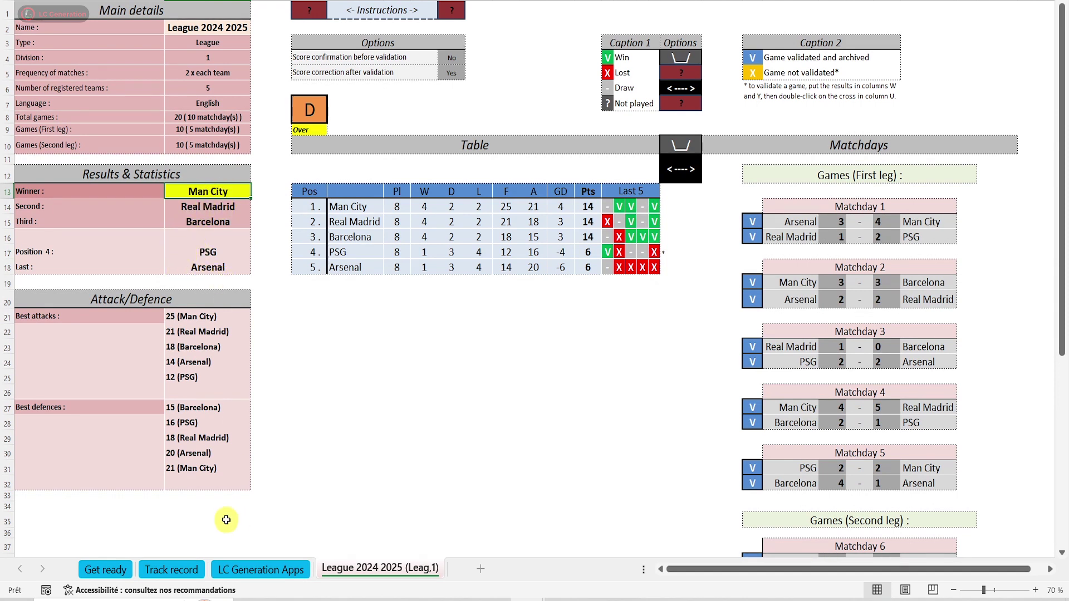
Step: In the Track record sheet, show the league records for all divisions and the all-time top 5 for all competitions
click(171, 569)
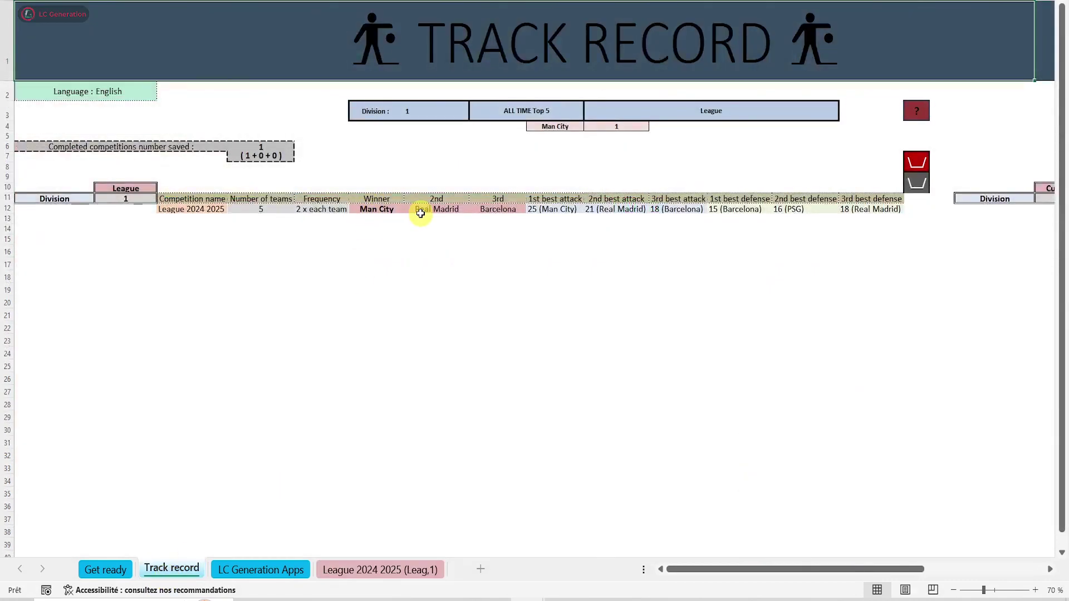
click(128, 199)
click(161, 199)
scroll(152, 260, down, 2)
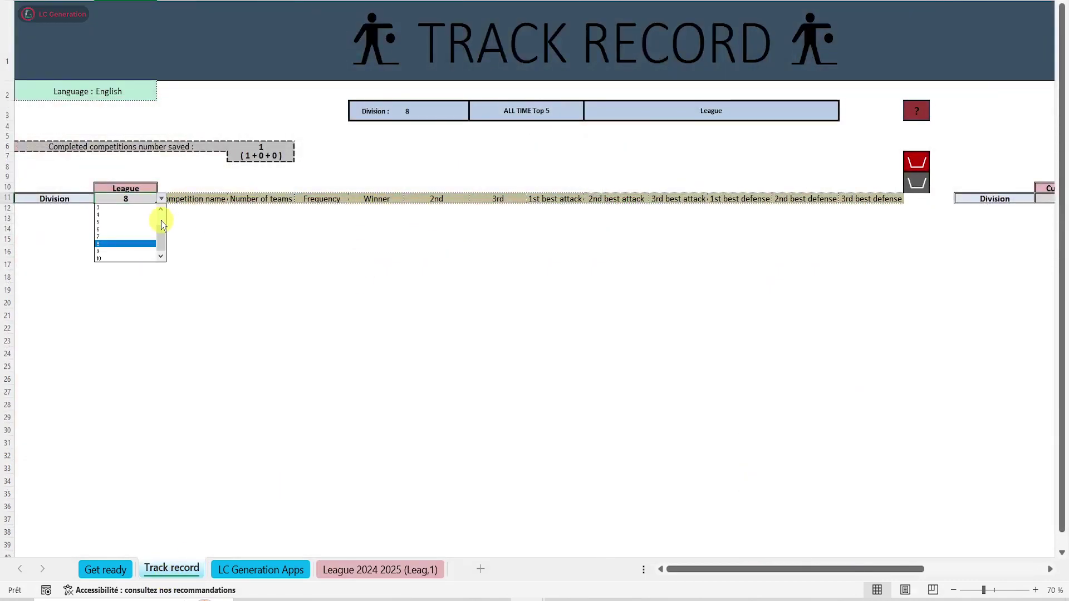
click(156, 234)
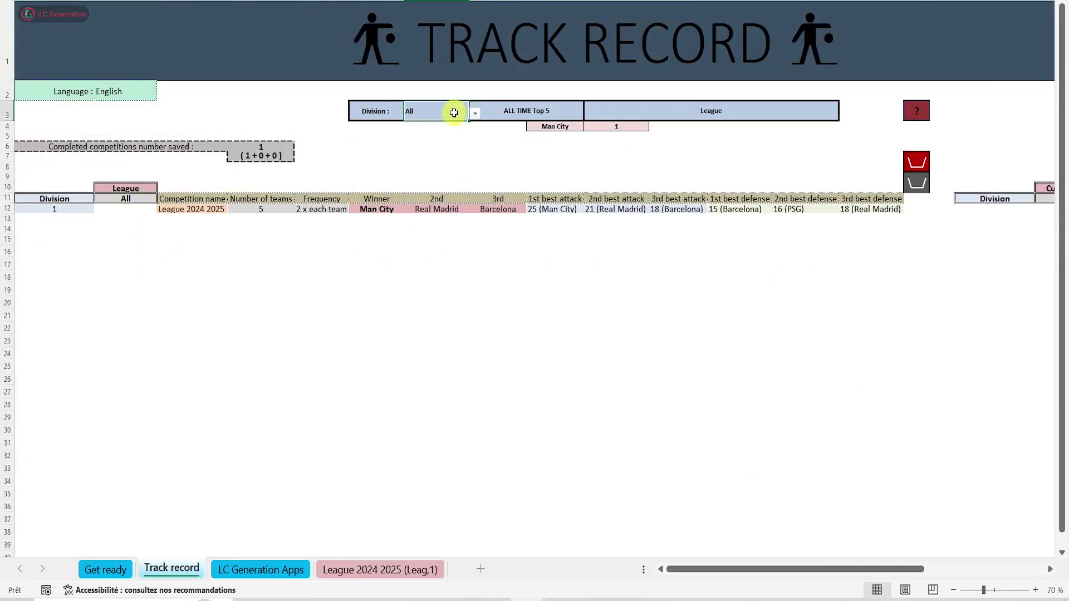
click(771, 111)
click(845, 113)
click(783, 146)
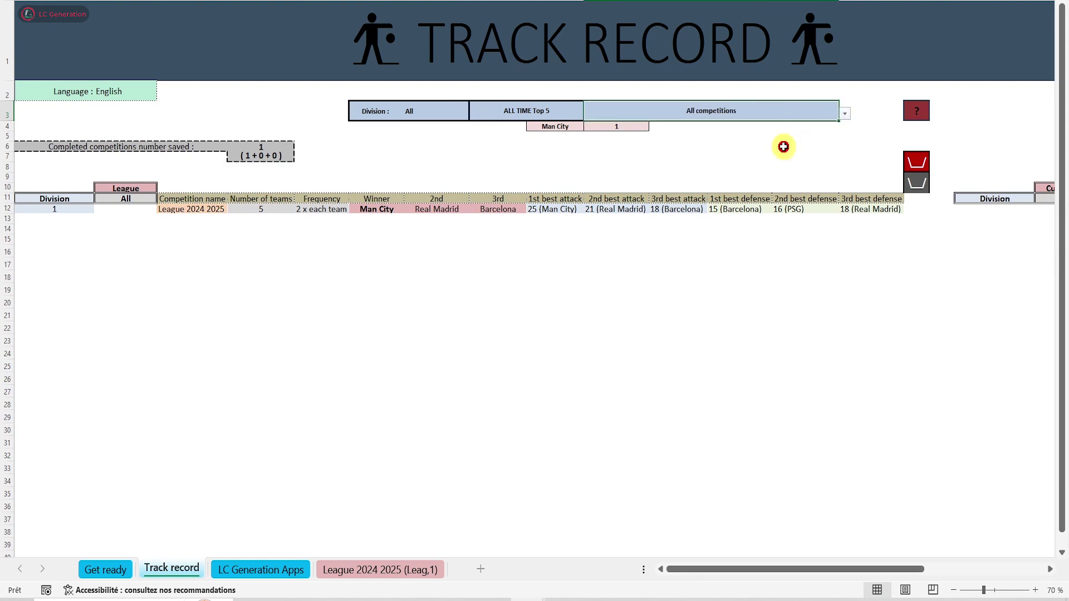
Step: In the League 2024 2025 table, clear the mark beside PSG, mark Man City and Real Madrid with asterisks, and swap their positions
click(374, 573)
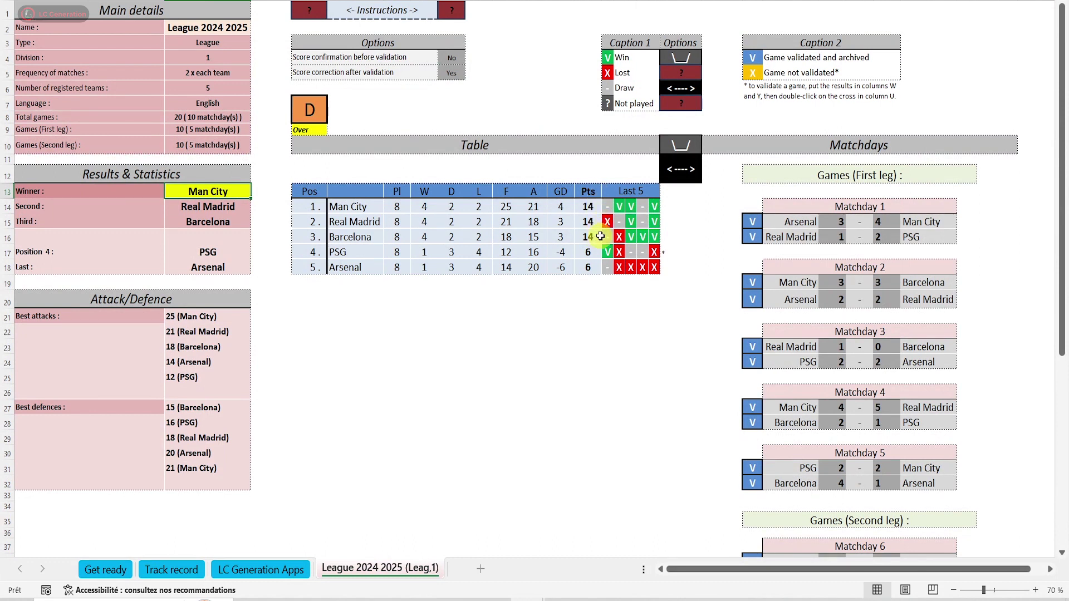
click(671, 251)
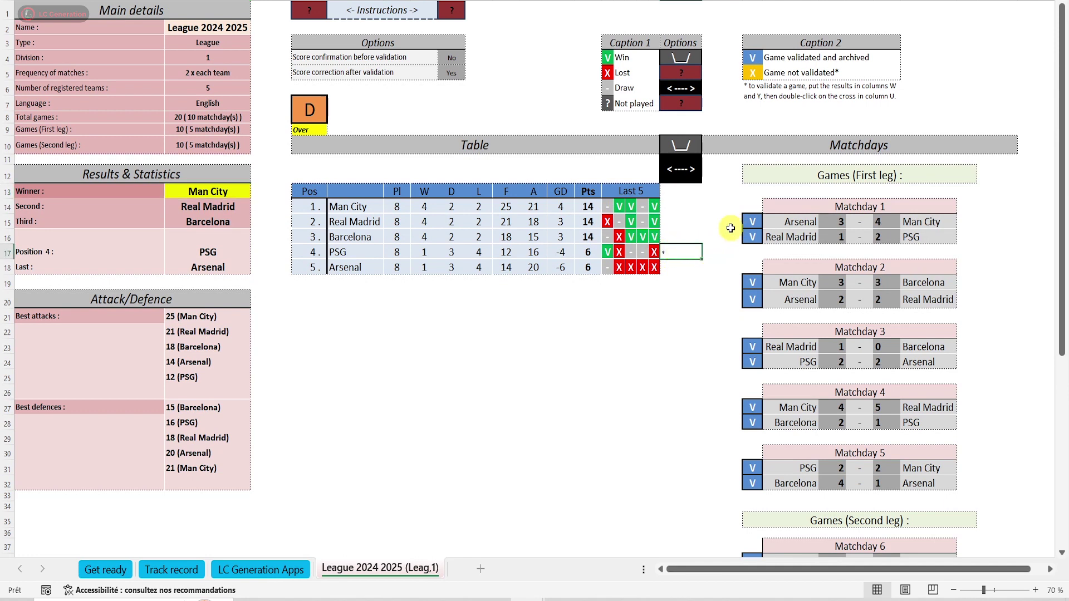
click(680, 214)
text(*)
click(678, 205)
text(*)
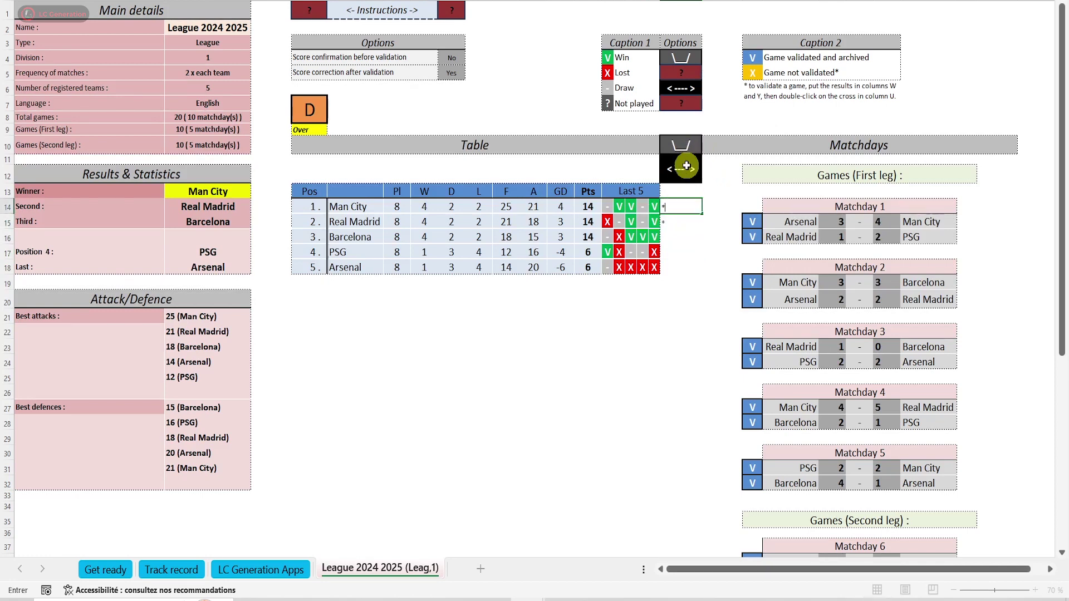
click(686, 166)
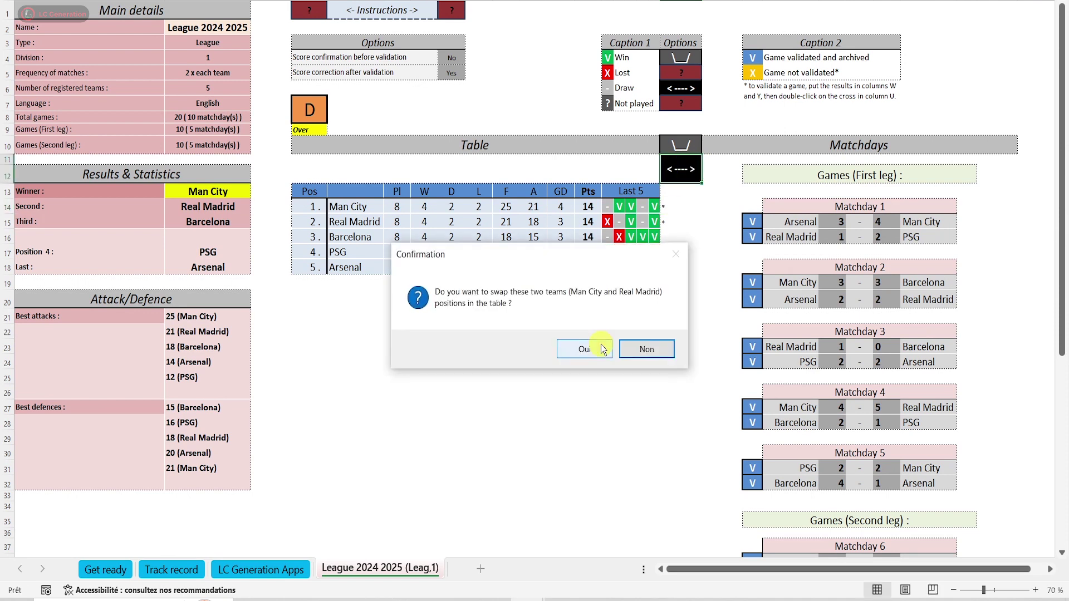
click(582, 350)
click(626, 356)
click(582, 350)
click(634, 350)
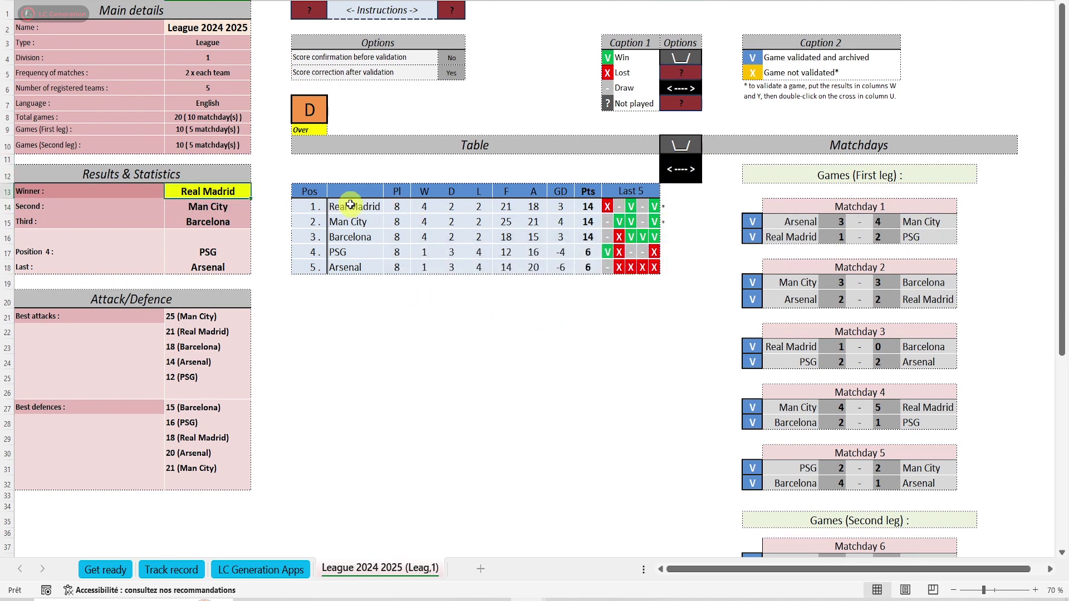
Step: Check the League 2024 2025 winner in the results block and in the Track record sheet
click(219, 186)
click(171, 569)
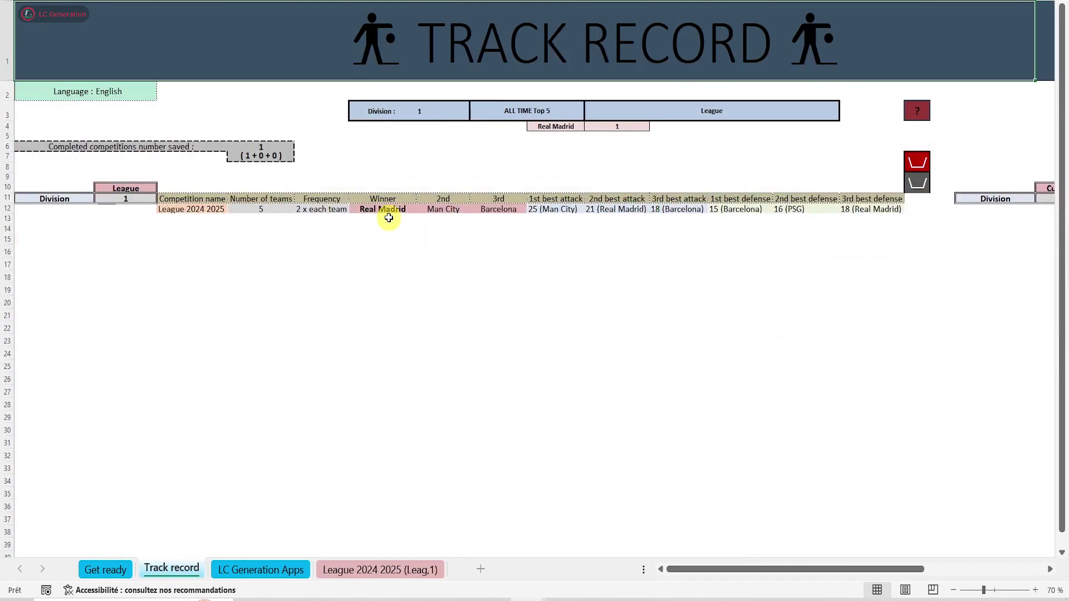
Step: Reopen the validated Matchday 3 game between Real Madrid and Barcelona, correct the score to 1-4 and validate it again
click(380, 568)
click(757, 346)
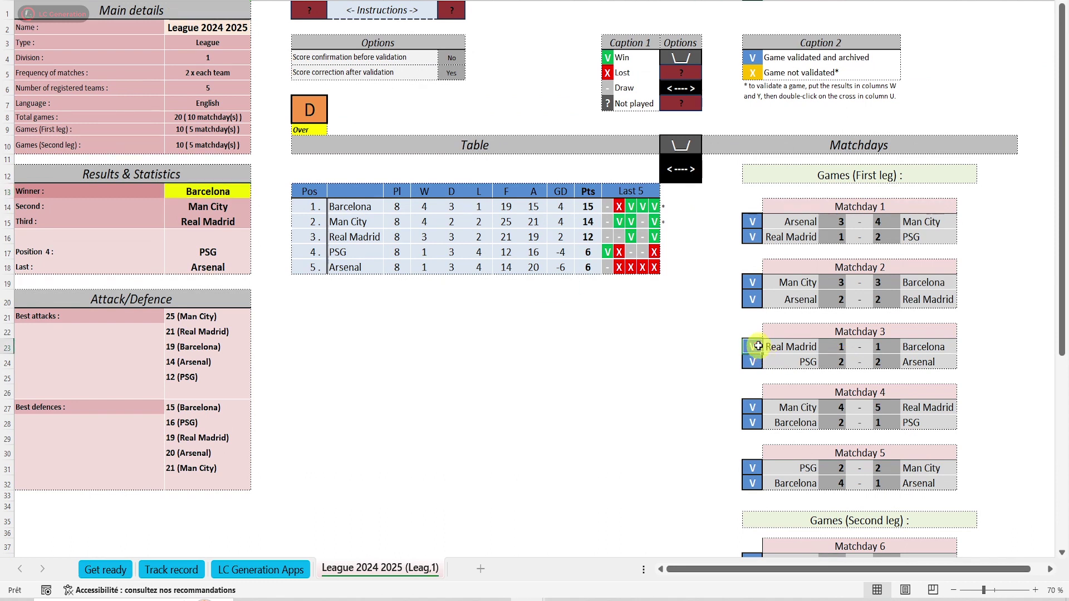
double_click(758, 347)
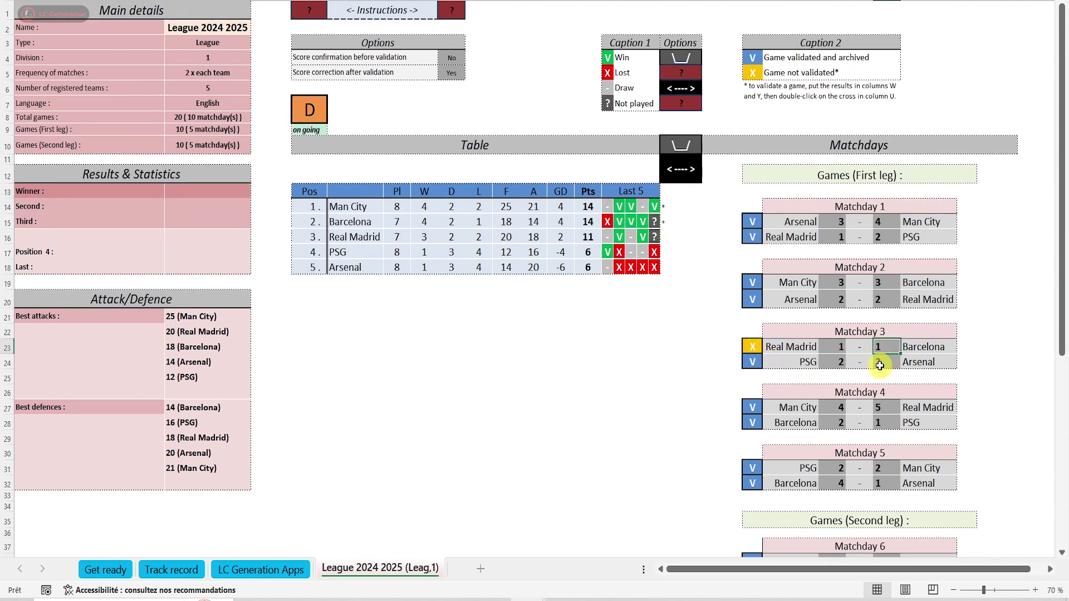
text(4)
double_click(747, 345)
click(632, 350)
click(632, 350)
click(646, 423)
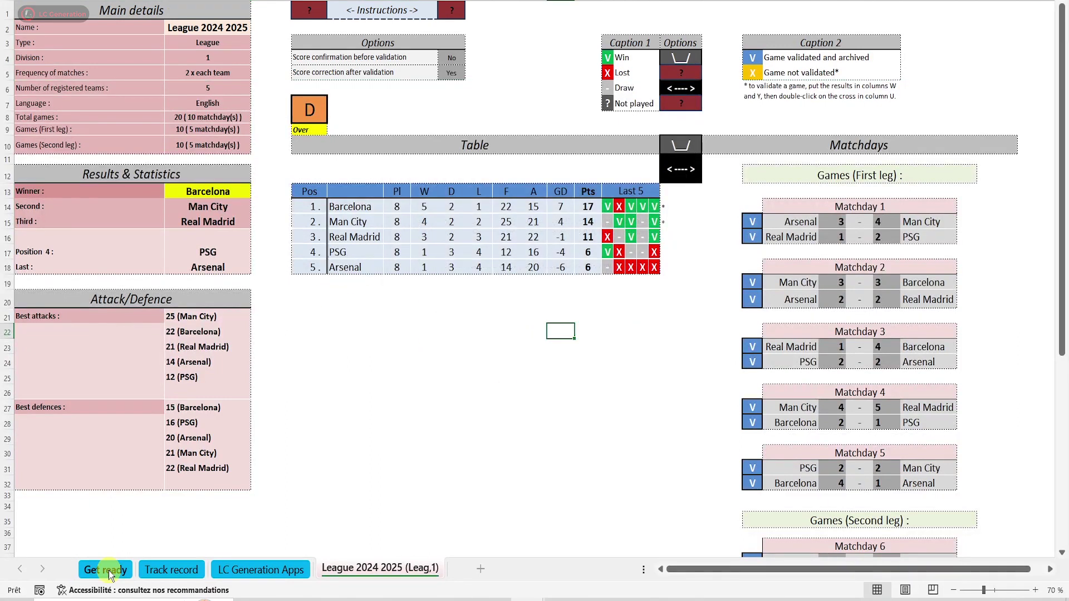
Step: Add AC Milan and Bayern to the end of the teams list in the Get ready sheet
click(108, 570)
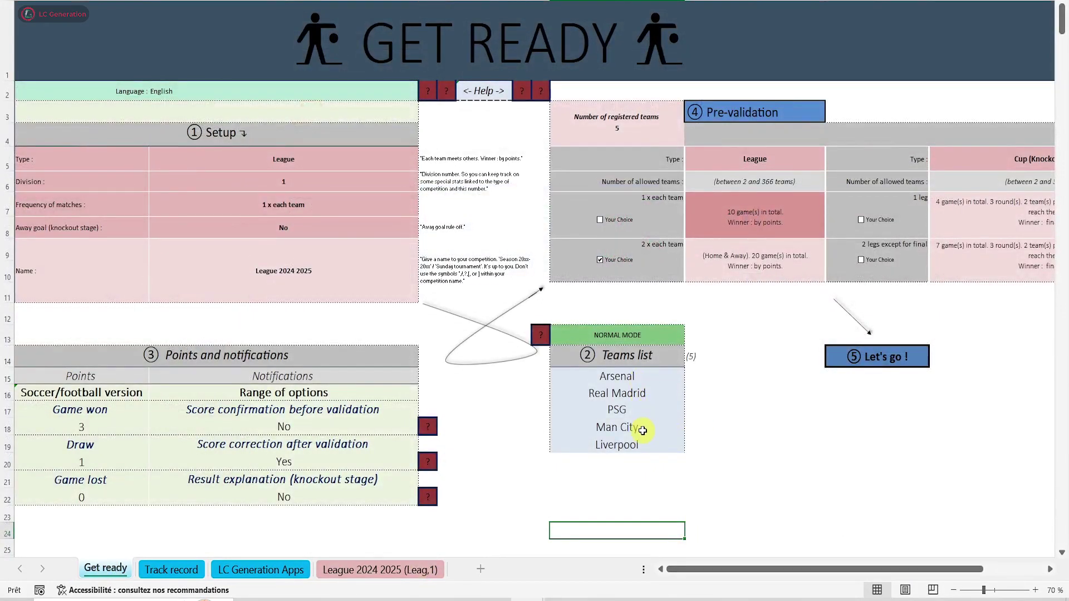
click(630, 468)
text(AC Mil)
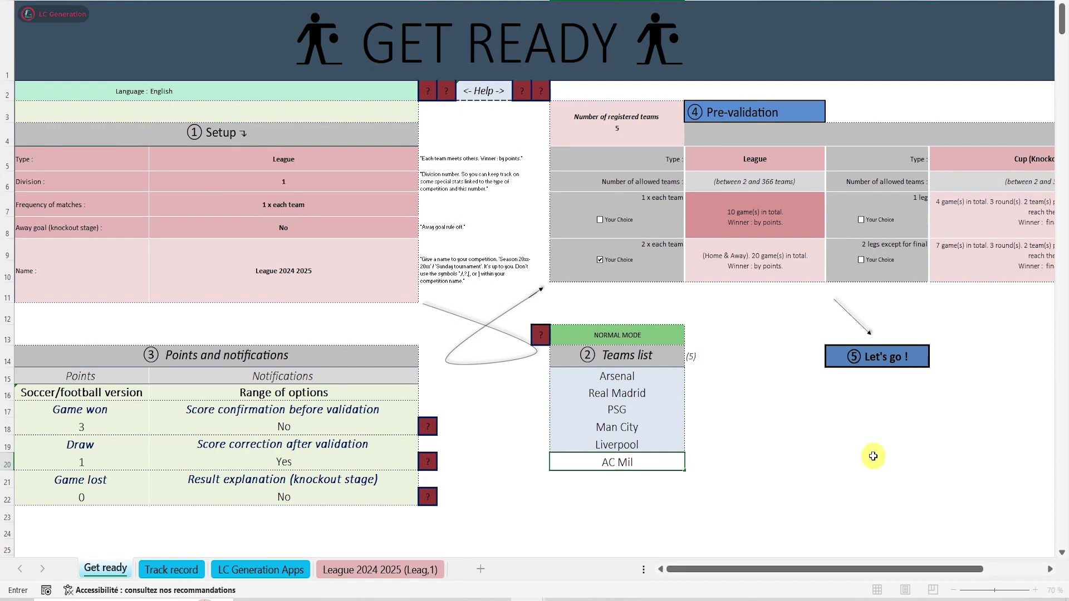
text(an)
key(Return)
text(Bayern)
click(873, 456)
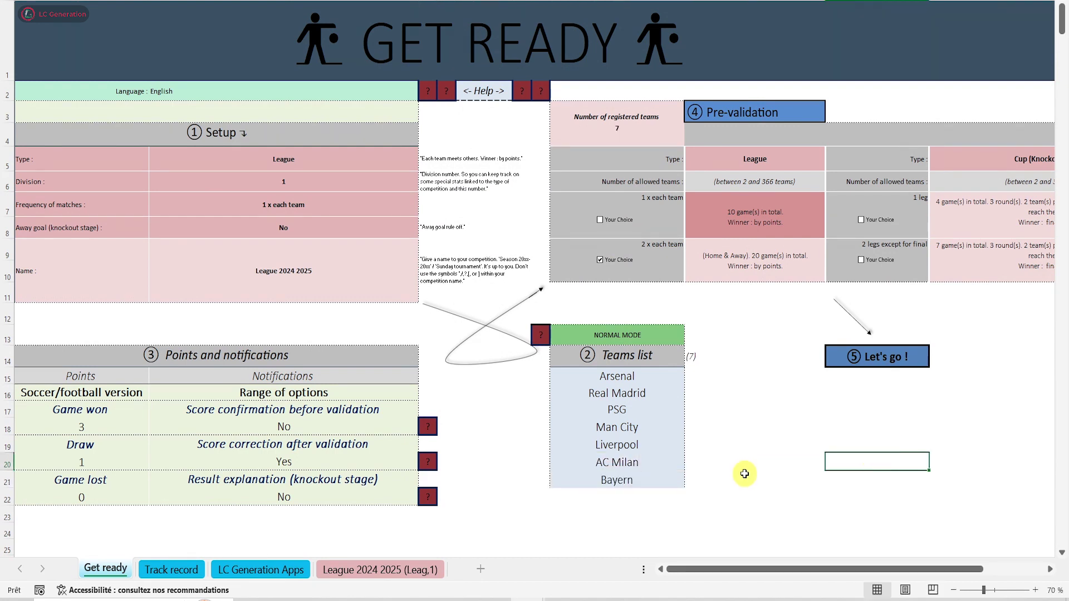
Step: Run the pre-validation for the extended teams list and try to create the competition under the name League 2024 2025
click(856, 359)
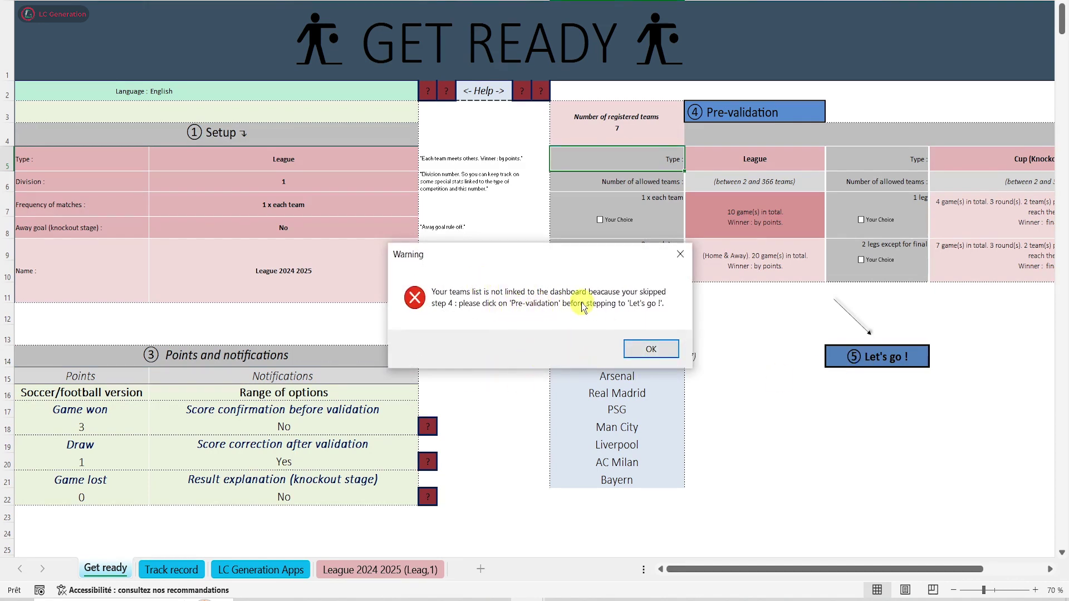
click(652, 349)
click(742, 113)
click(876, 357)
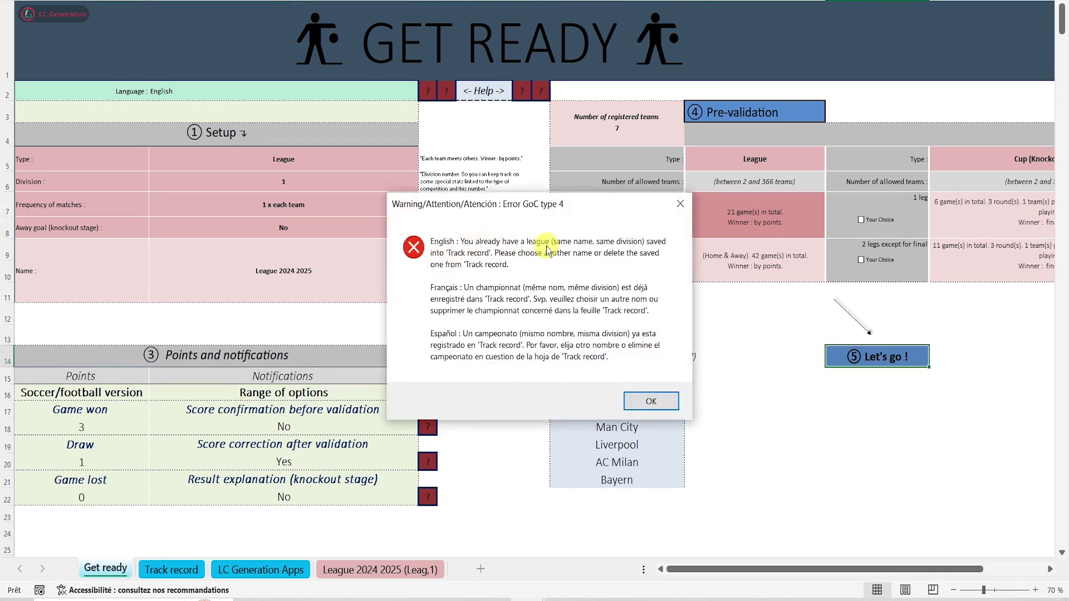
click(651, 401)
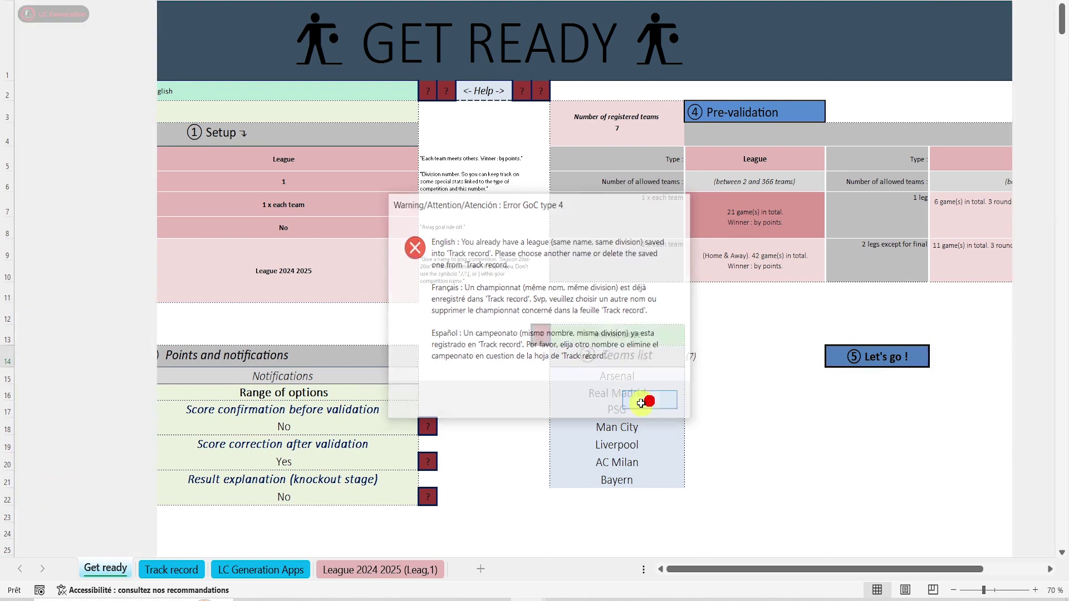
Step: Rename the competition League n2 and create it as a league in the 1 x each team format
click(294, 273)
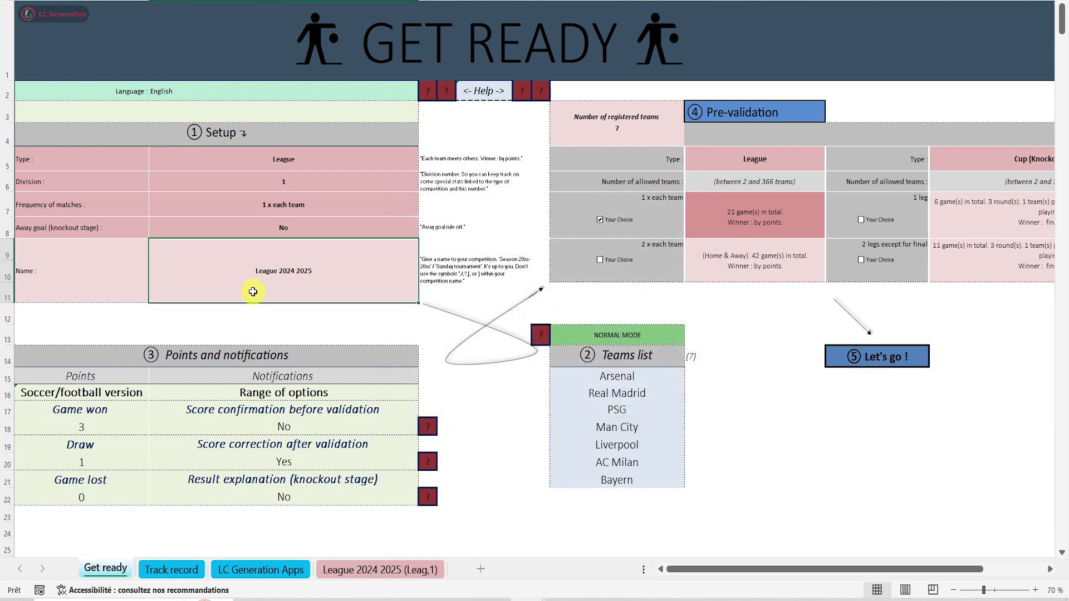
text(Le)
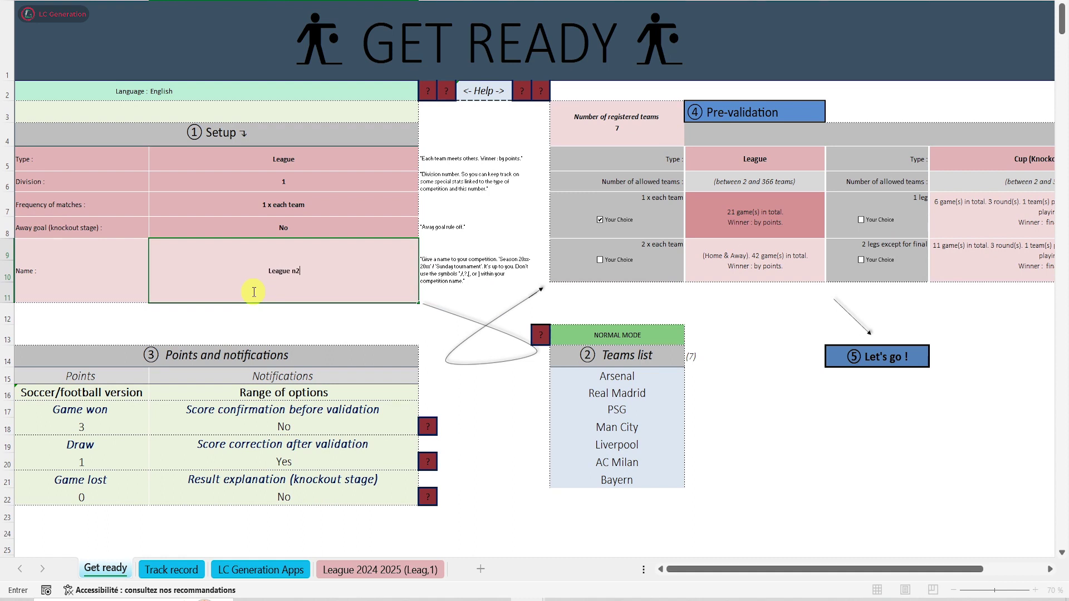
text(ague n2)
key(Return)
click(864, 357)
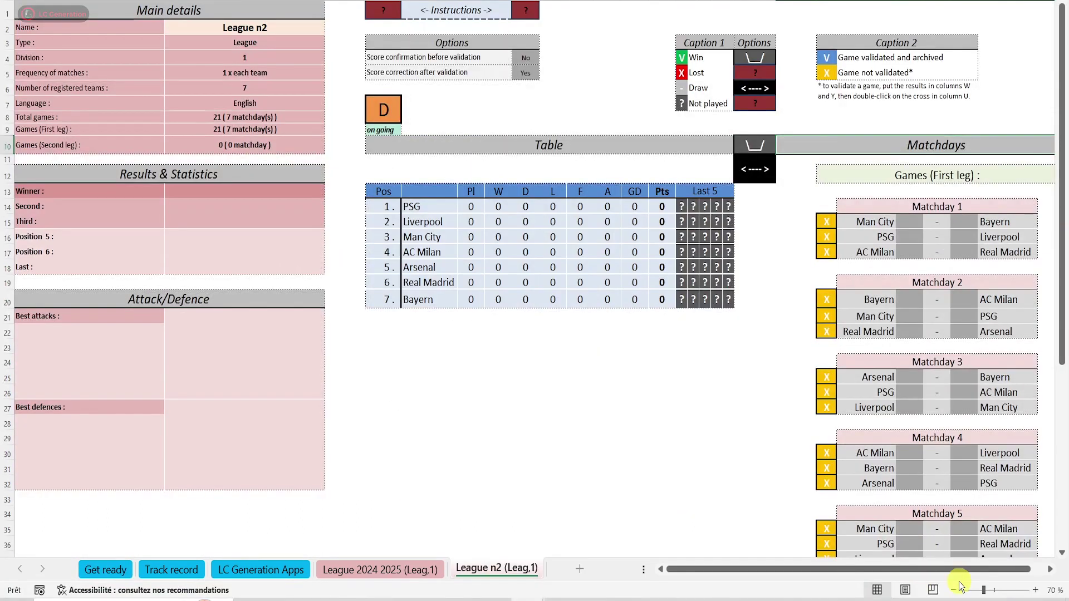
Step: Enter and validate Man City 2-1 PSG and Real Madrid 1-2 Arsenal in Matchday 2, and enter 4 goals for PSG in Matchday 3
click(954, 590)
mouse_move(1061, 167)
mouse_down()
mouse_move(1054, 310)
mouse_move(1062, 184)
mouse_up()
click(788, 242)
text(2)
click(835, 244)
text(1)
click(826, 256)
text(2)
click(785, 255)
text(1)
double_click(710, 255)
double_click(630, 245)
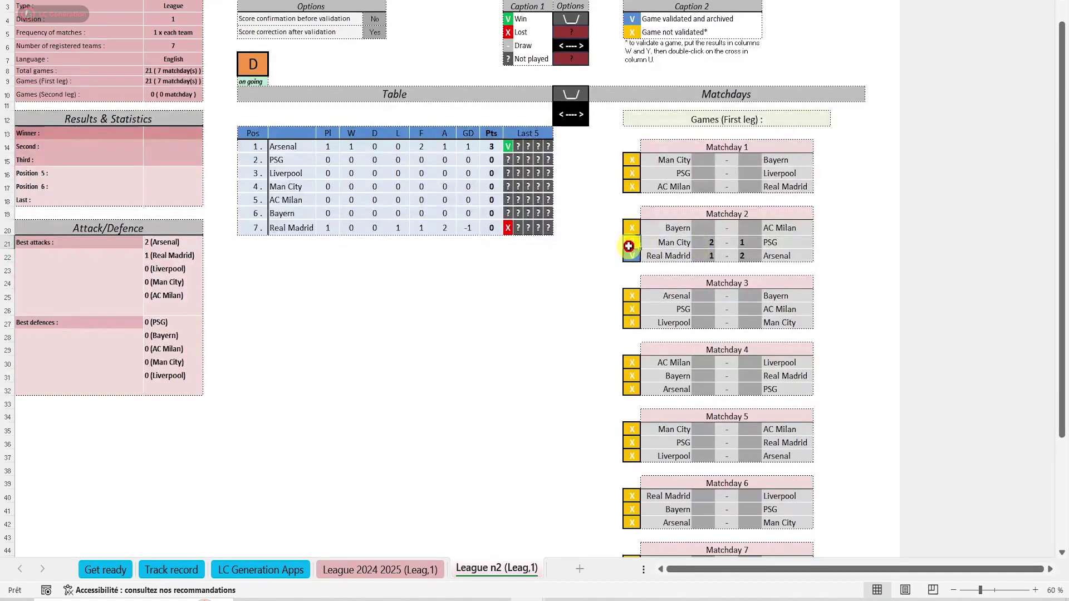
click(703, 309)
text(4)
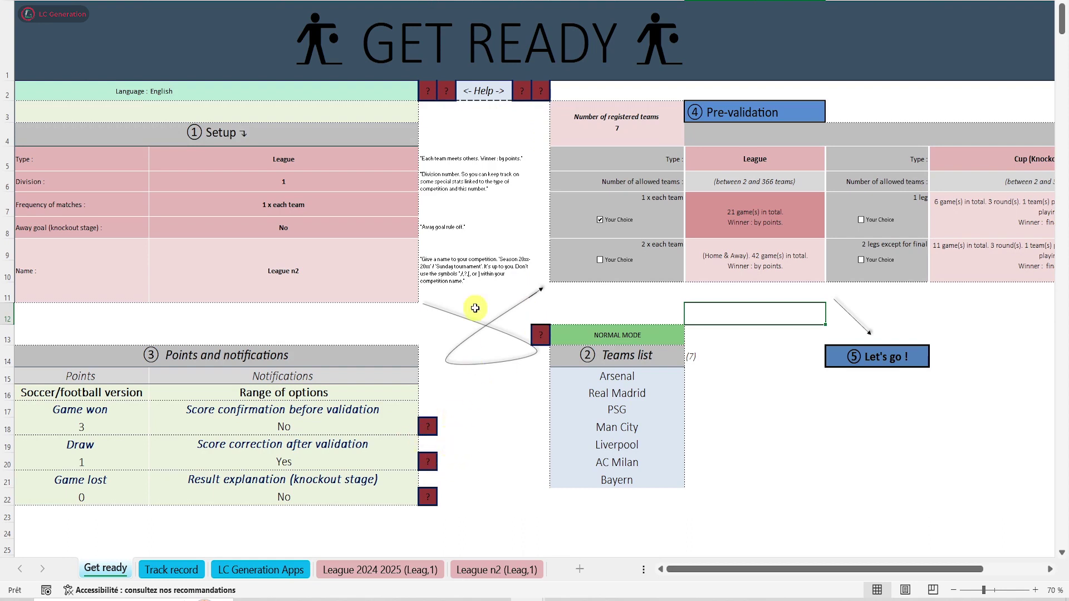
click(235, 51)
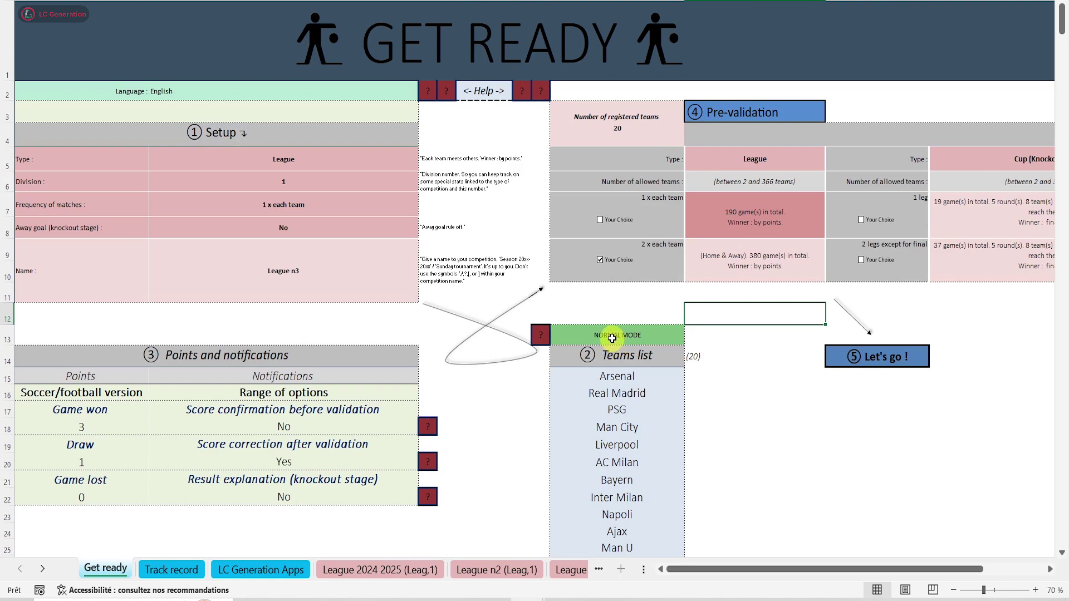
Step: Turn on COPY PASTE MODE for the teams list and copy the full column of team names from the TEAMS LIST workbook
double_click(612, 334)
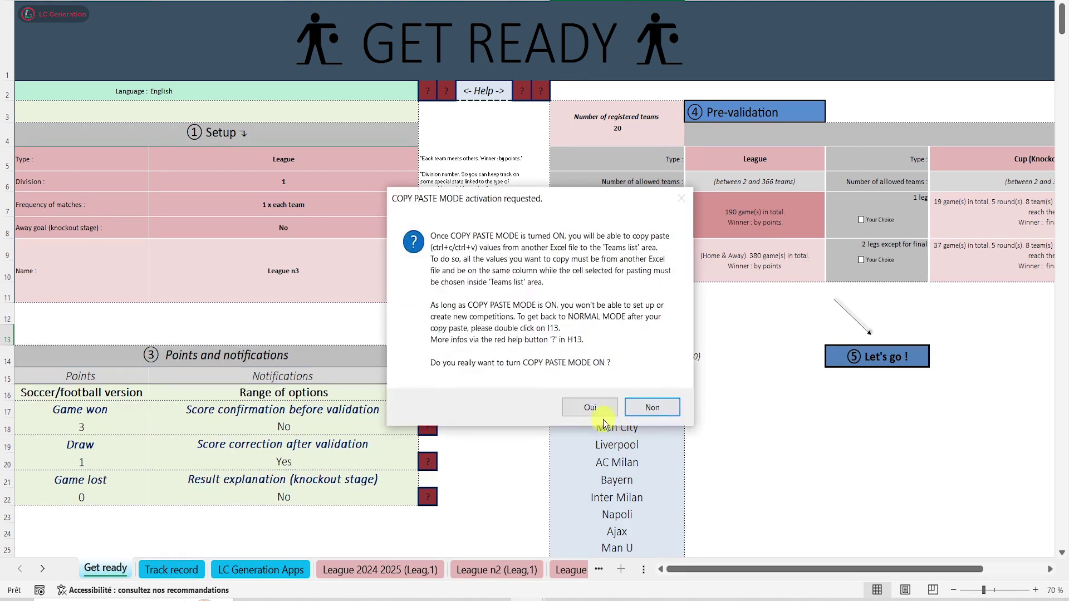
click(590, 407)
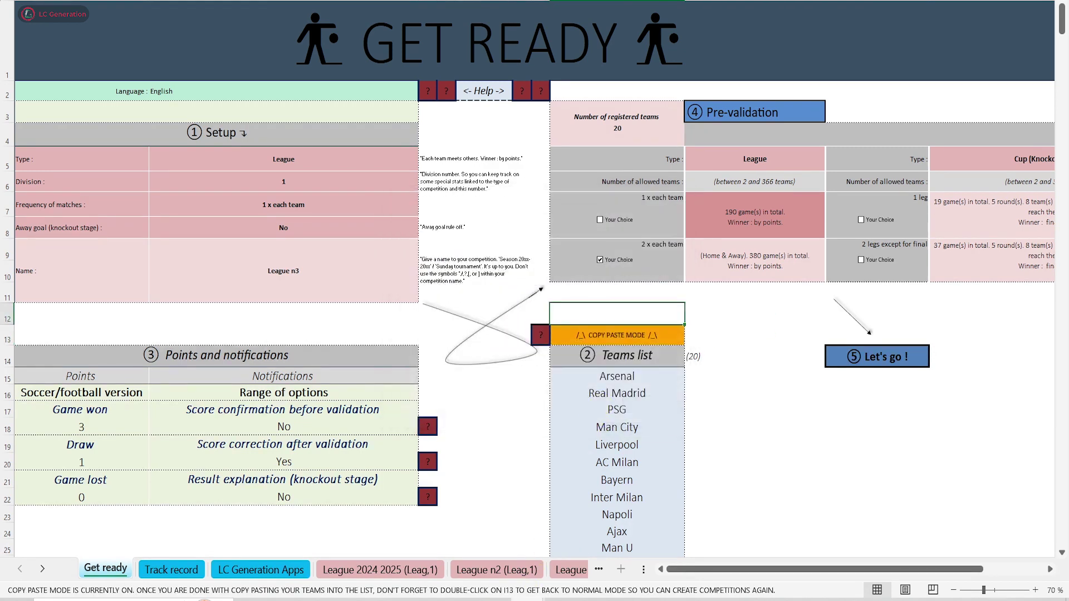
click(471, 557)
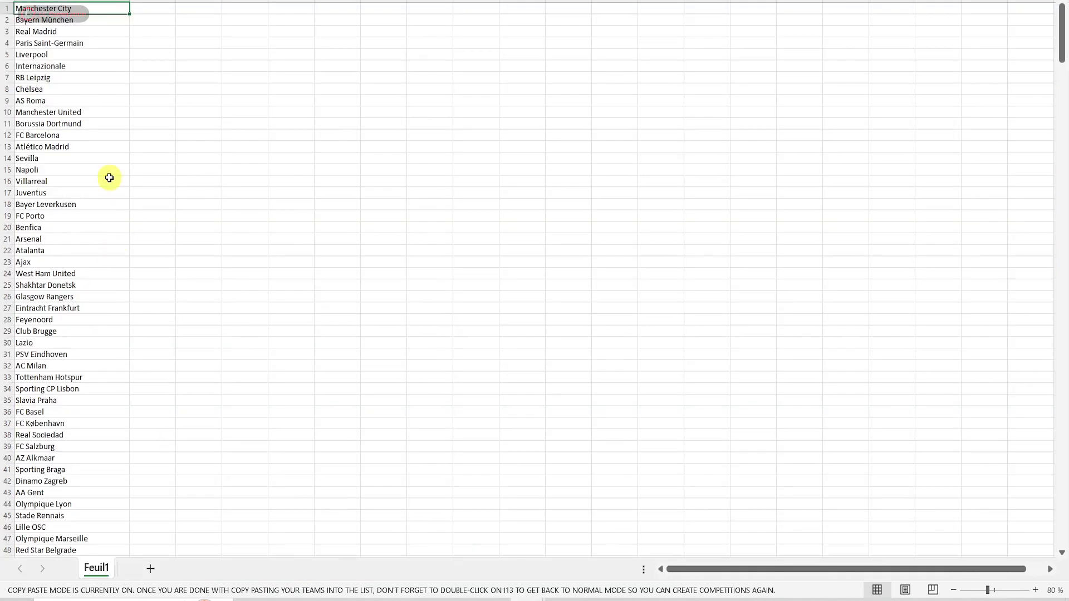
key(ctrl+shift+Down)
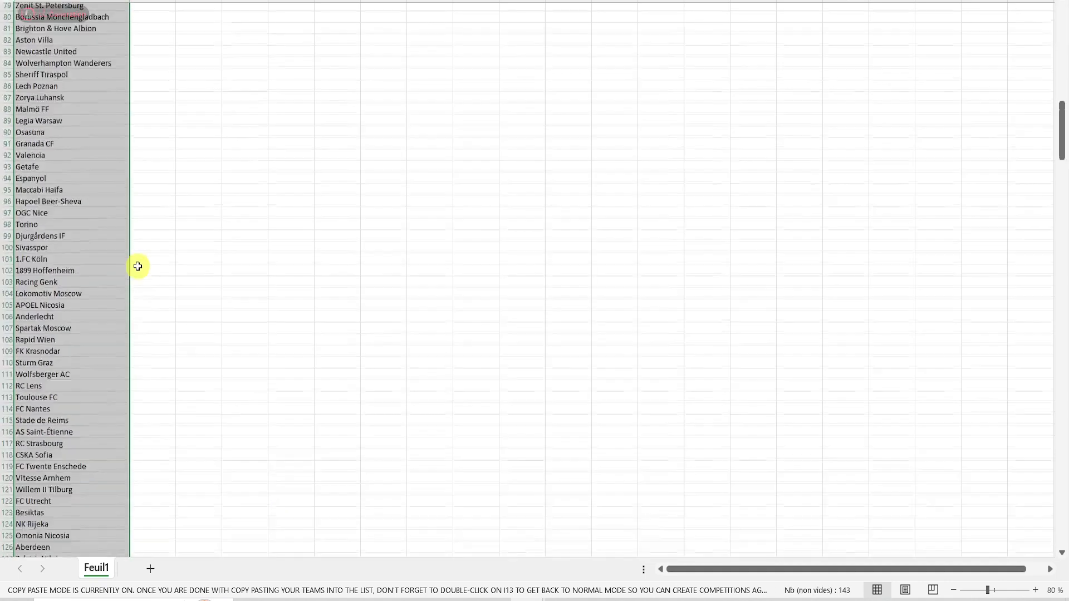
key(ctrl+q)
right_click(102, 265)
click(124, 148)
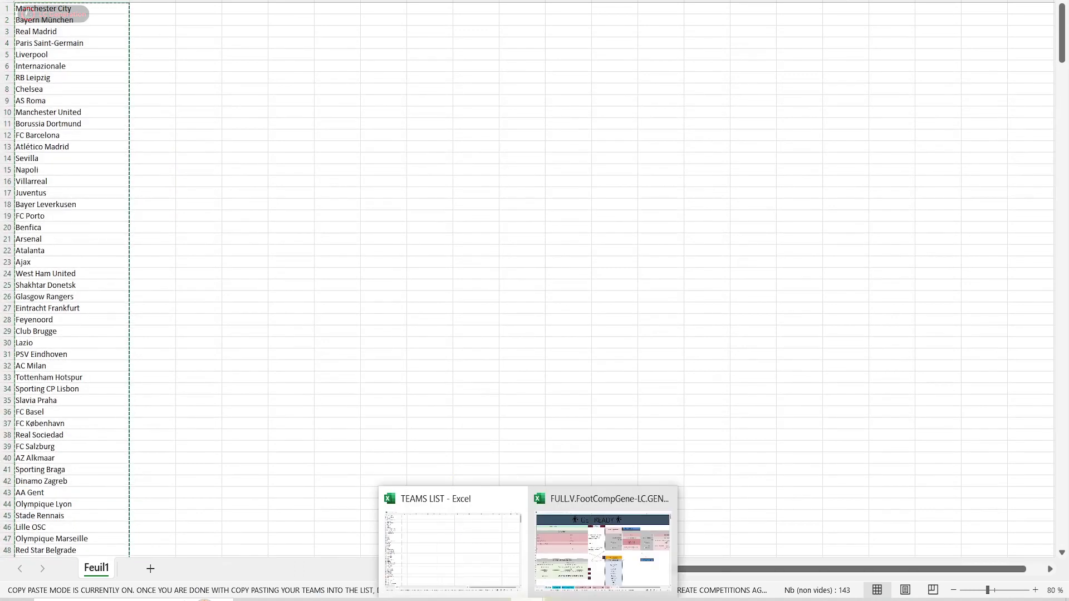
Step: Paste the copied team names from the first cell of the Get ready teams list and switch back to NORMAL MODE
click(606, 537)
right_click(627, 376)
click(662, 218)
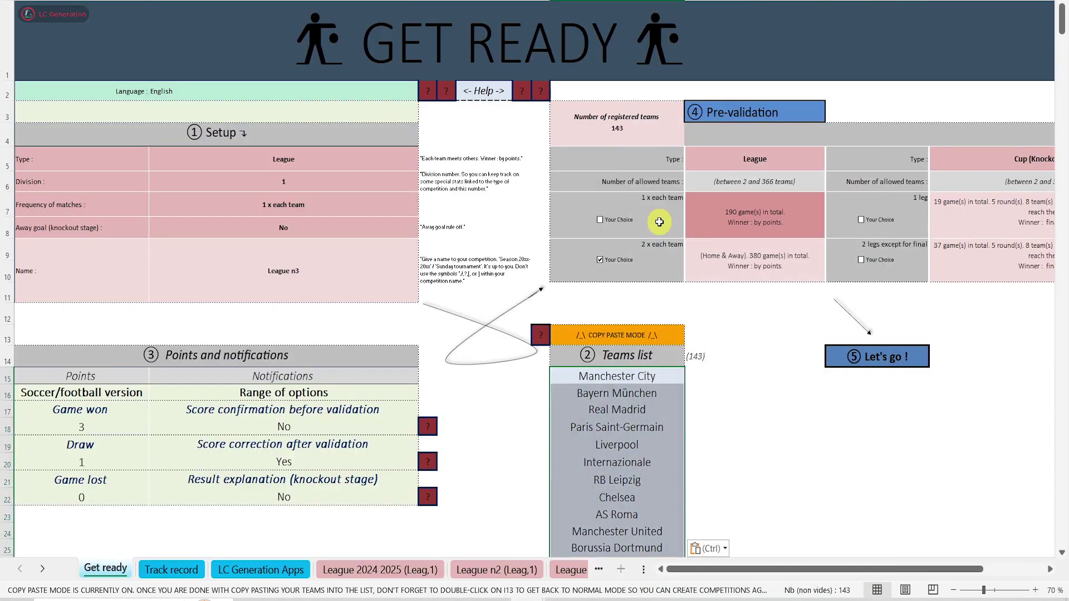
click(737, 357)
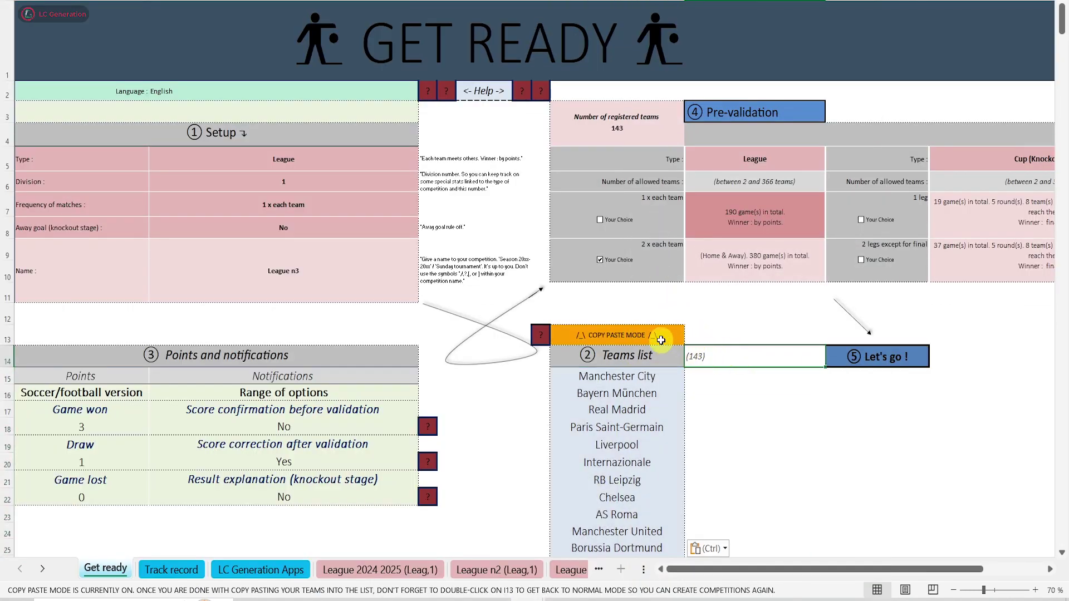
double_click(608, 330)
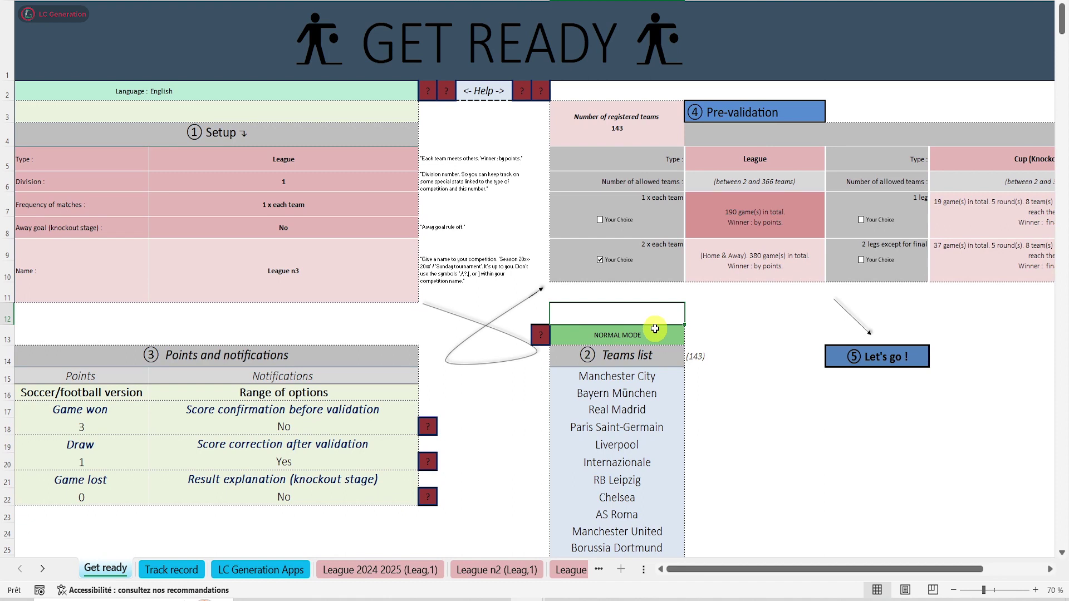
Step: Run the pre-validation for the pasted teams, name the competition League n4 and create it as a 1 x each team league
click(726, 110)
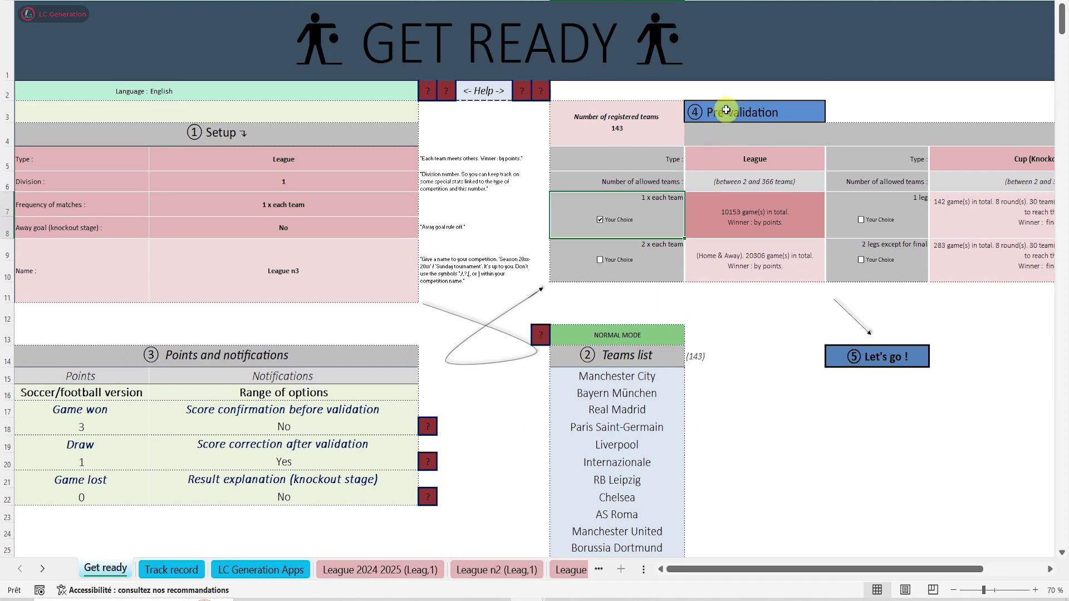
click(220, 301)
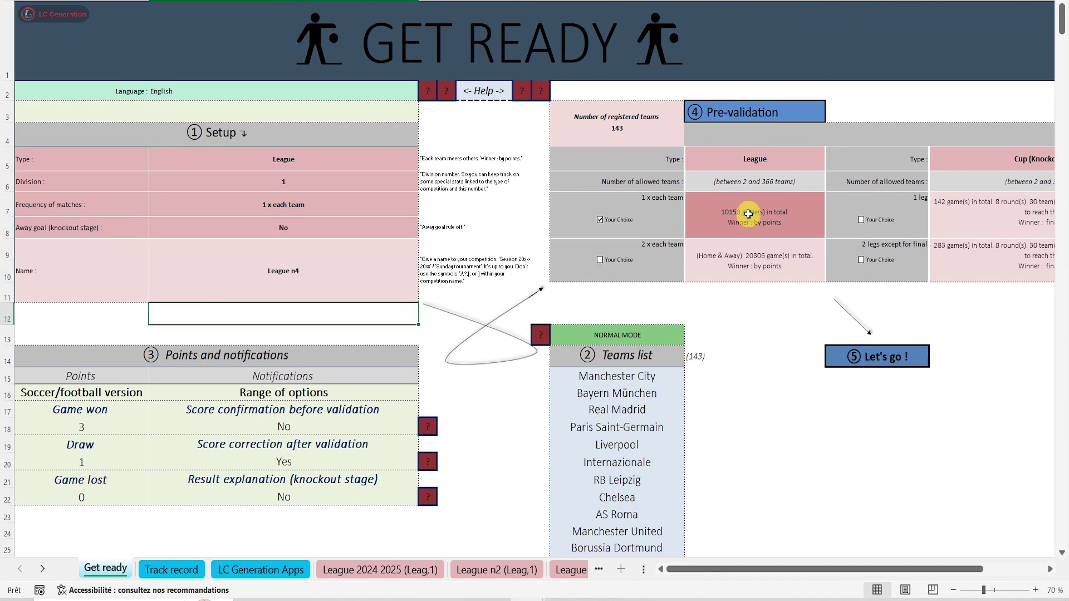
click(871, 356)
click(588, 501)
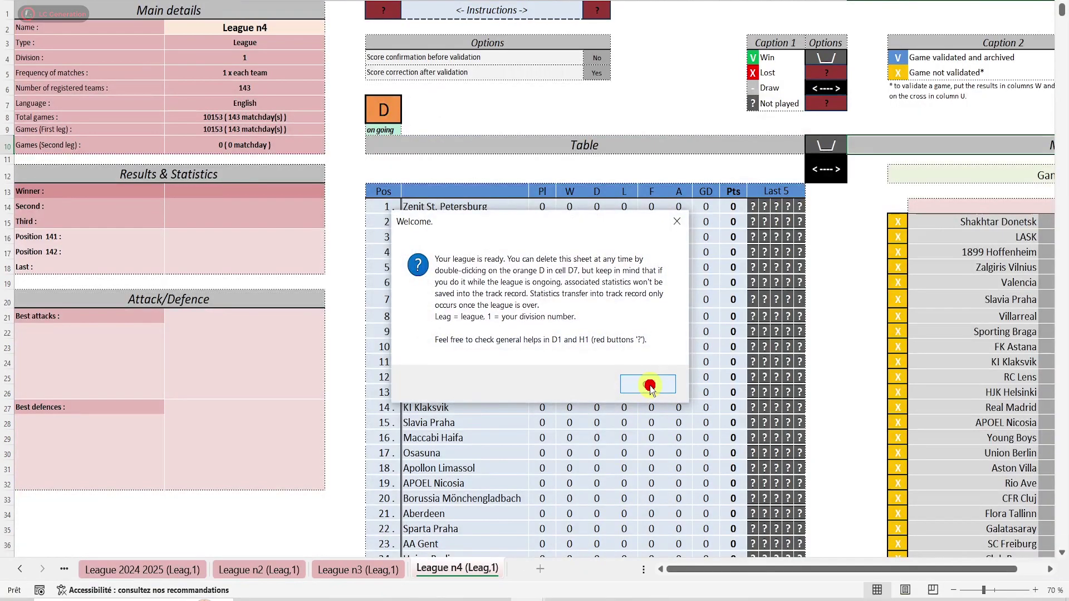
click(648, 385)
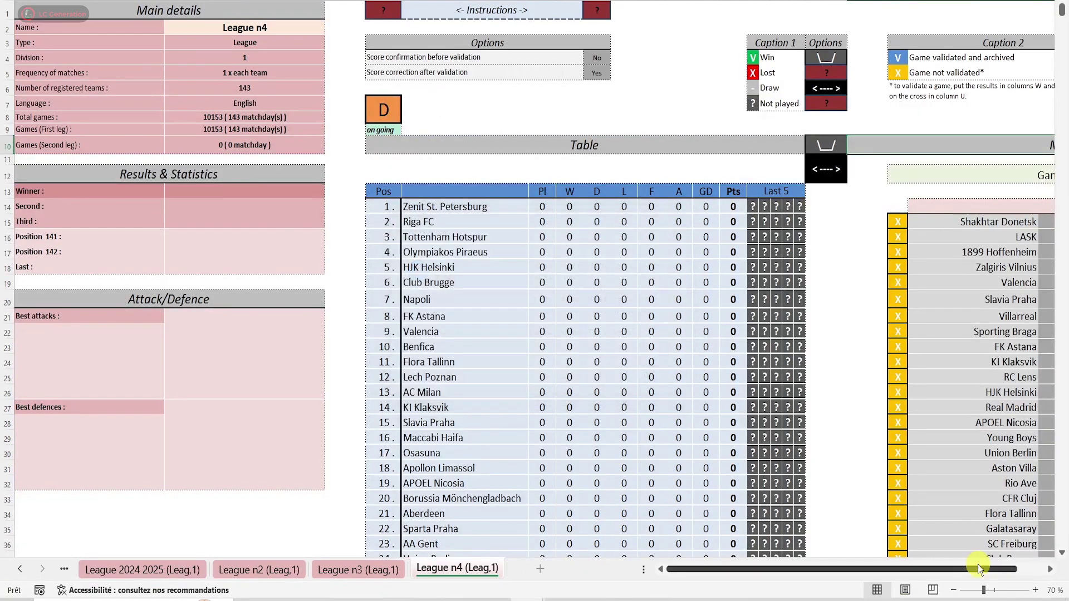
Step: Fill in the Matchday 1 scores of League n4 from RC Lens 2-4 Liverpool down to SC Freiburg 3-2 CD Santa Clara
click(953, 590)
click(953, 590)
drag(1061, 9, 1061, 8)
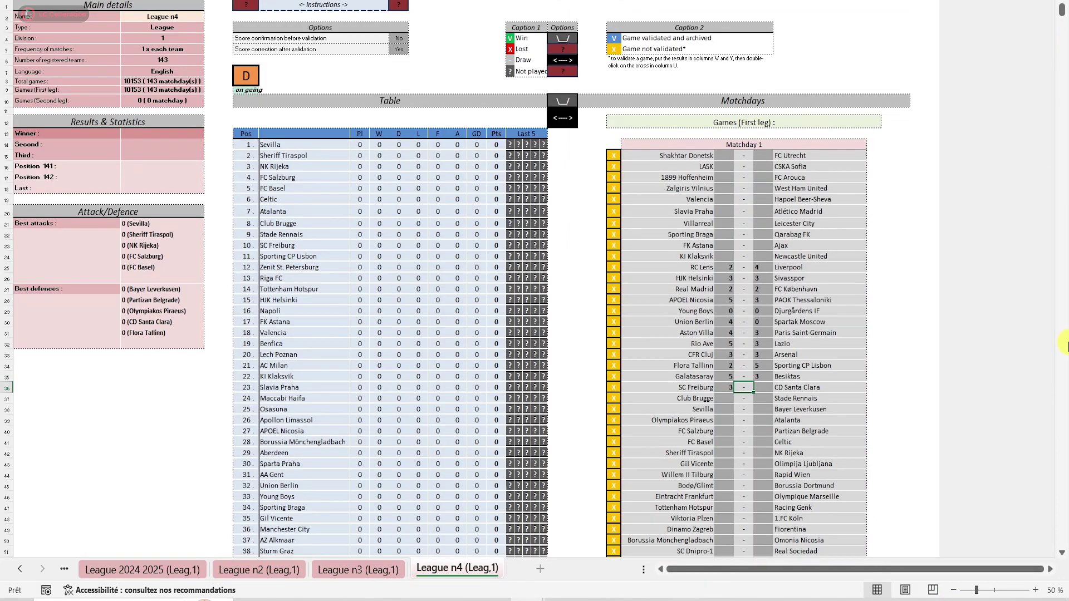
text(3)
key(Tab)
text(2)
Step: Validate the Matchday 1 home games of HJK Helsinki, Real Madrid, APOEL Nicosia, Young Boys, Union Berlin, Rio Ave and Flora Tallinn
double_click(615, 278)
double_click(613, 289)
double_click(613, 299)
double_click(614, 311)
double_click(614, 322)
double_click(612, 355)
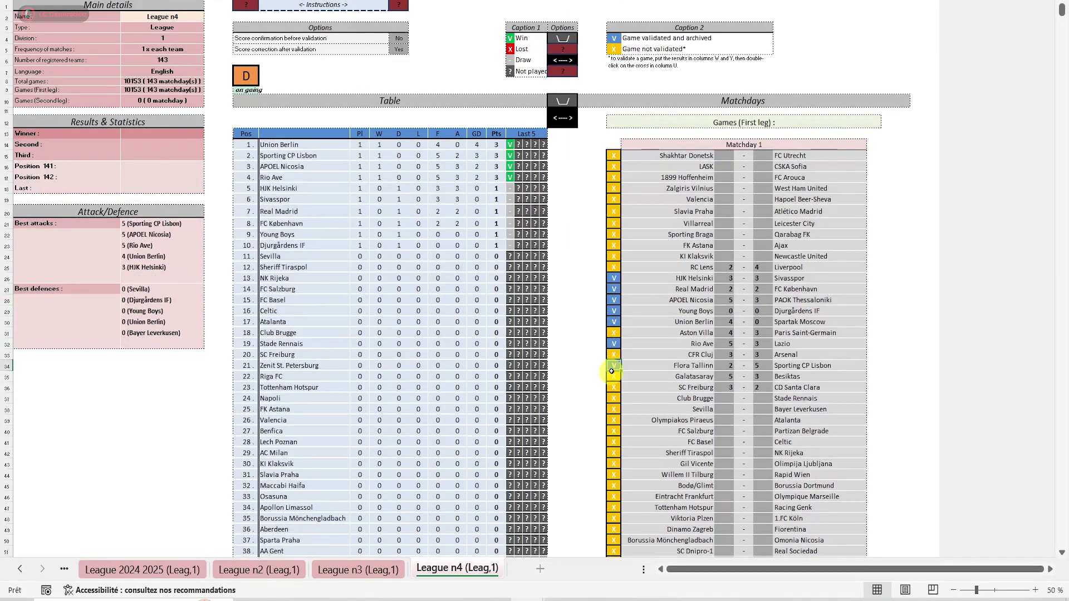